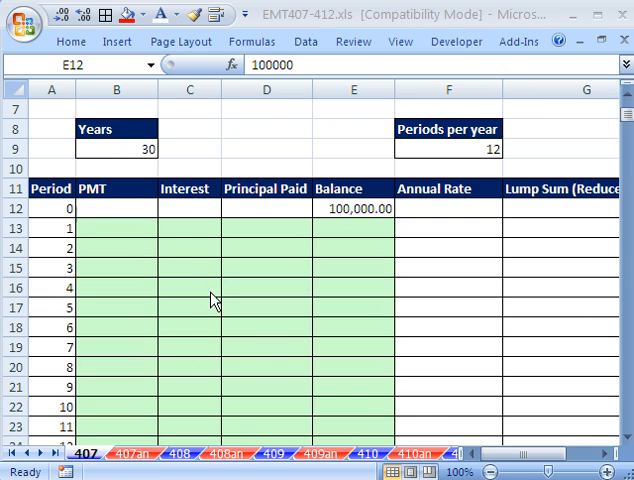
Enter test values of 1,000 payment and 955 interest for period 1.
click(309, 20)
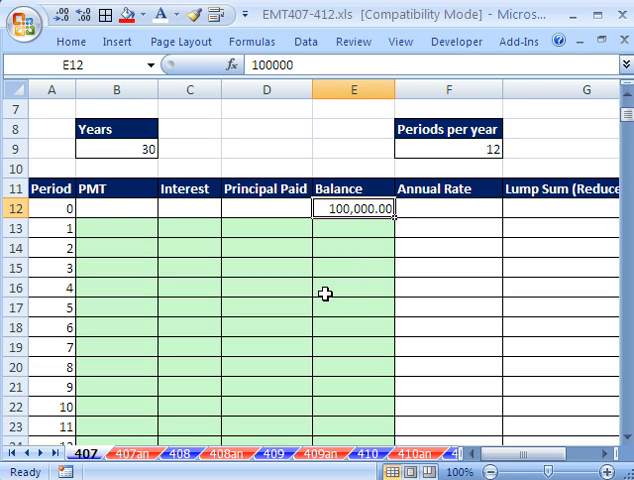
click(142, 229)
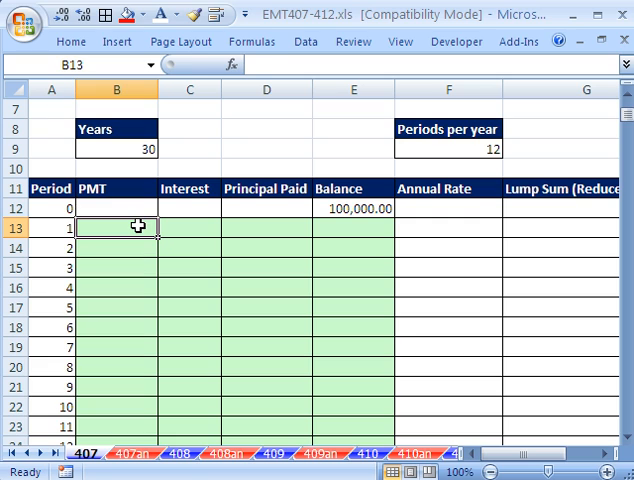
text(1000)
key(Tab)
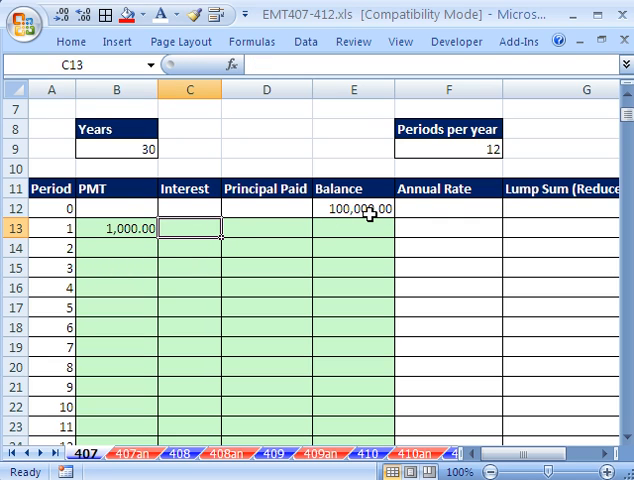
text(9)
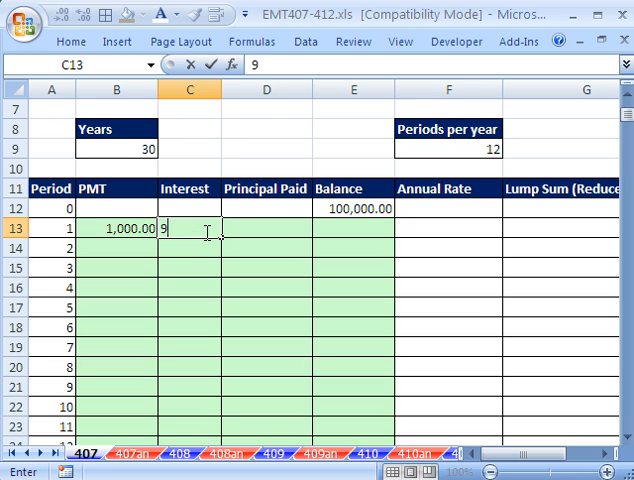
text(55)
key(Tab)
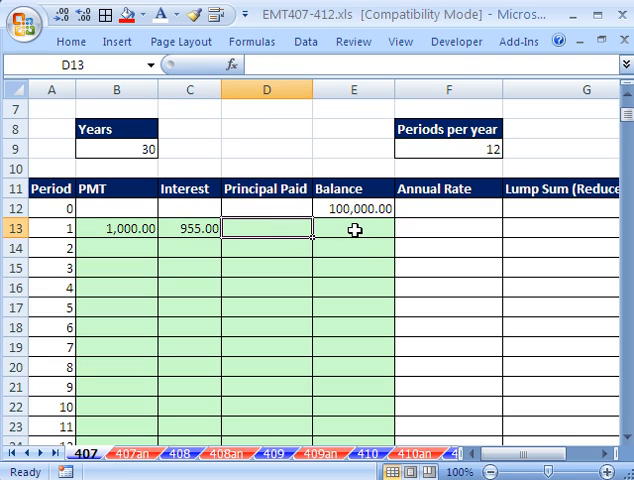
text(=)
Make Principal Paid =B13-C13 and Balance =E12-D13 for period 1.
click(136, 227)
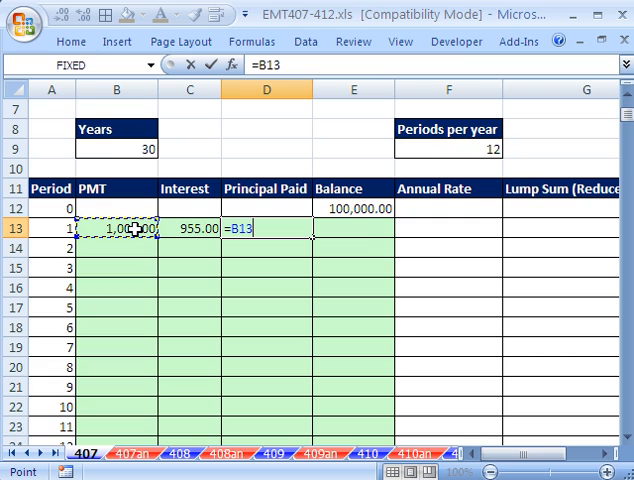
text(-)
click(196, 227)
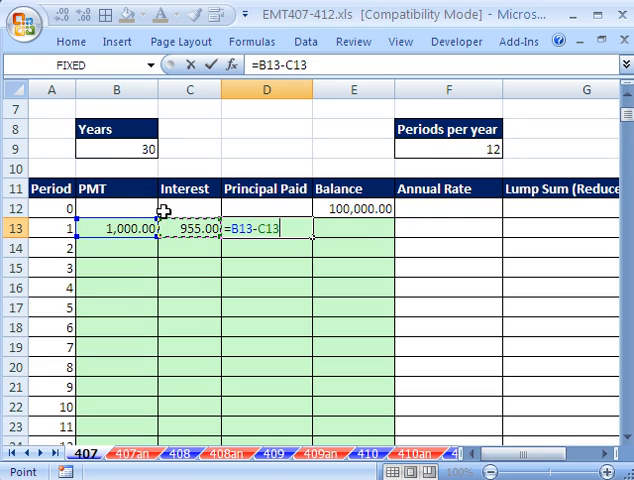
key(ctrl+Return)
click(380, 231)
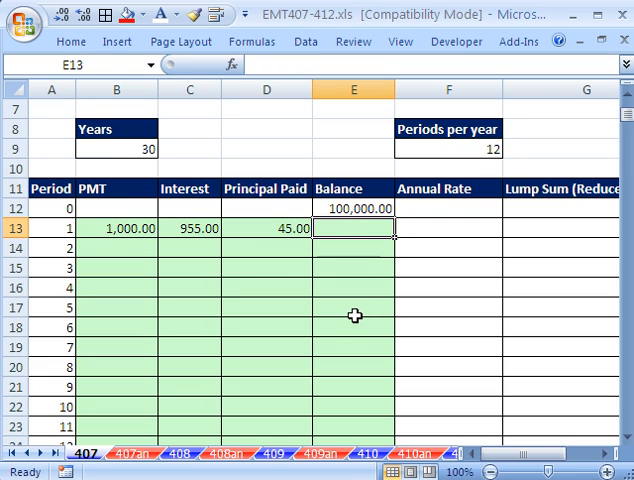
text(=)
click(354, 205)
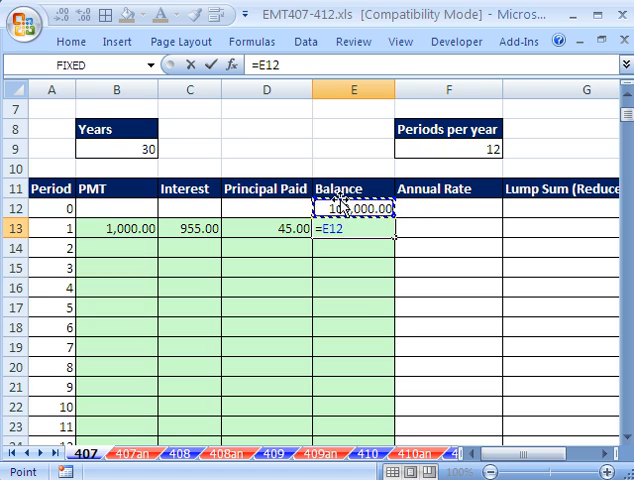
text(-)
click(276, 227)
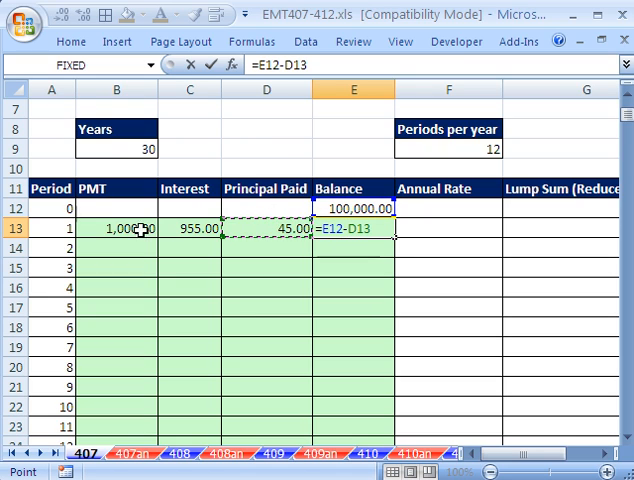
key(ctrl+Return)
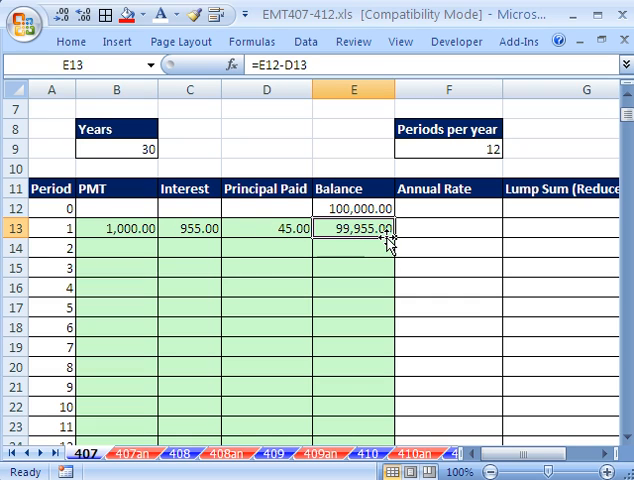
Review and then clear the test payment and interest values, restoring the 100,000.00 balance.
click(119, 228)
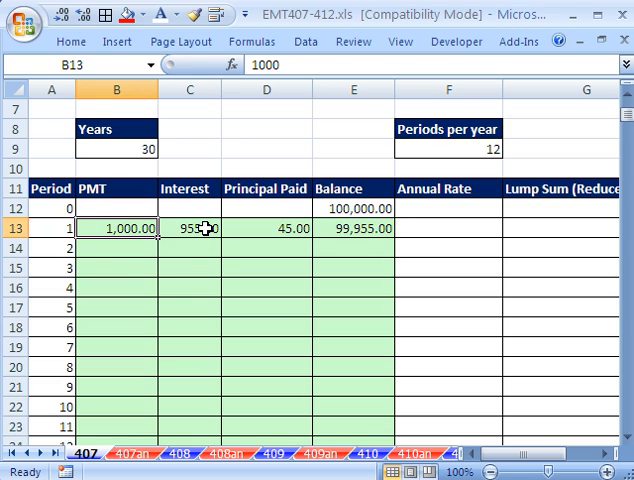
click(205, 228)
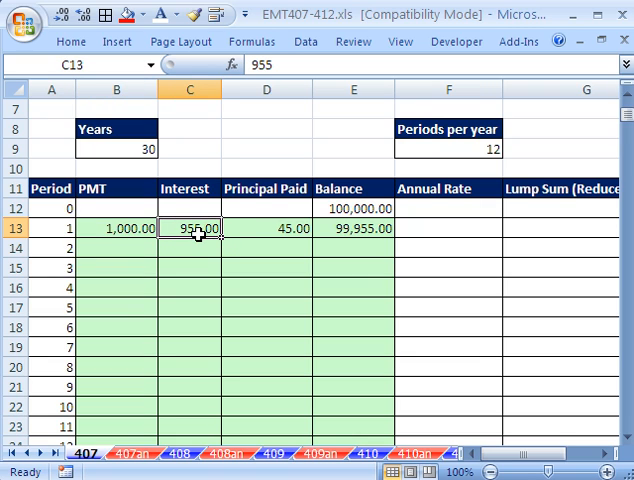
click(118, 228)
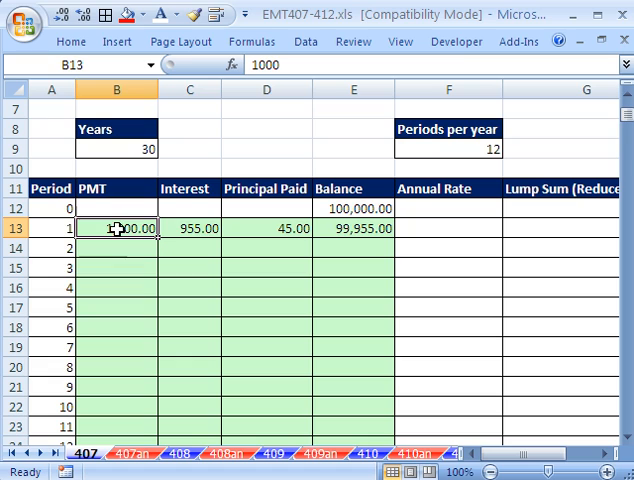
double_click(208, 226)
key(Escape)
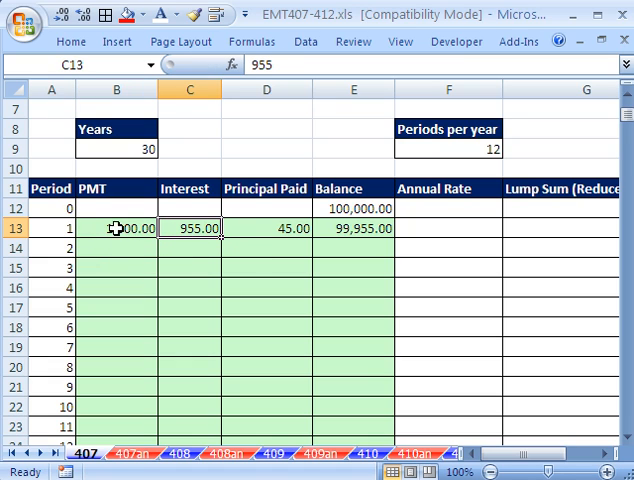
drag(111, 229, 178, 222)
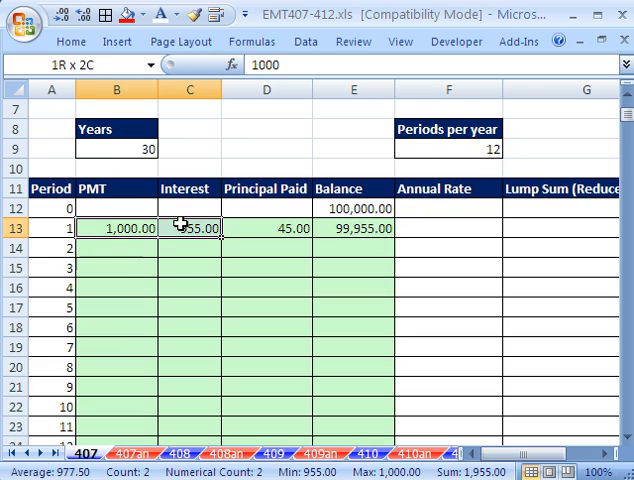
key(Delete)
Abandon a first PMT attempt and enter 0.095 as period 1's annual rate in F13.
click(132, 225)
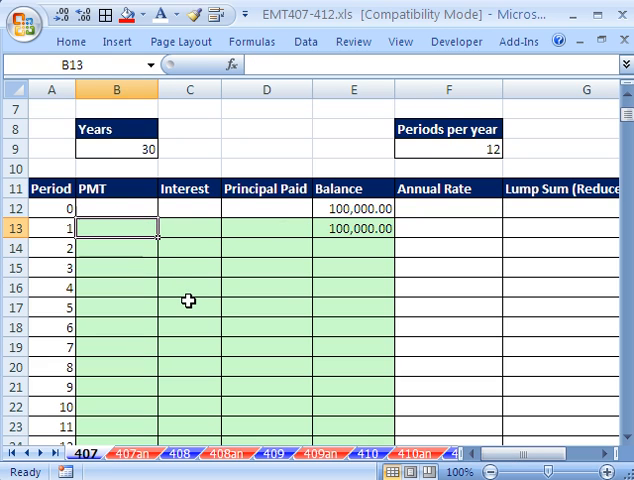
text(=)
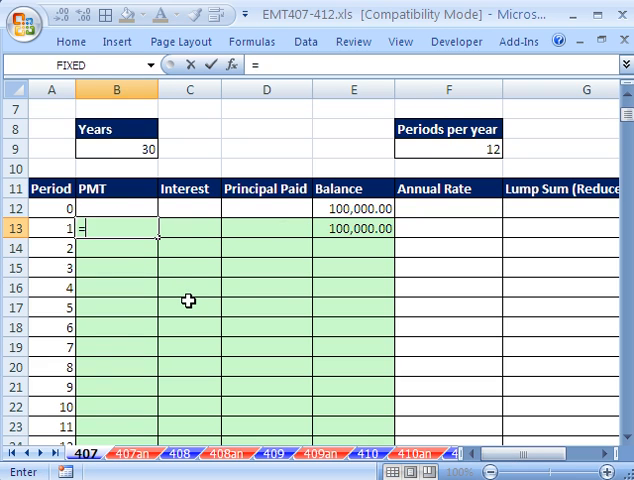
text(pmt)
key(Tab)
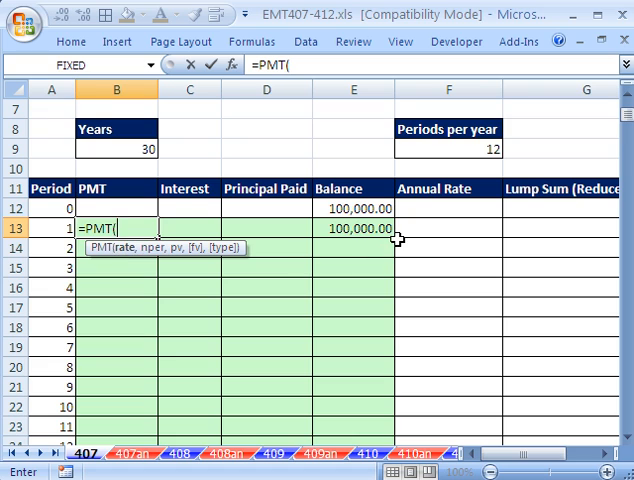
key(Escape)
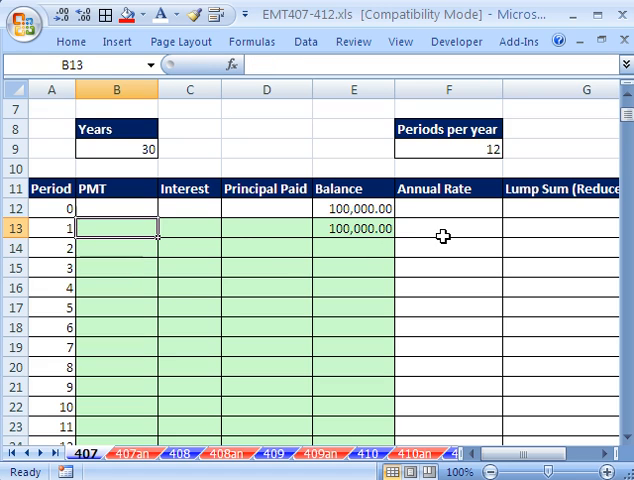
click(445, 228)
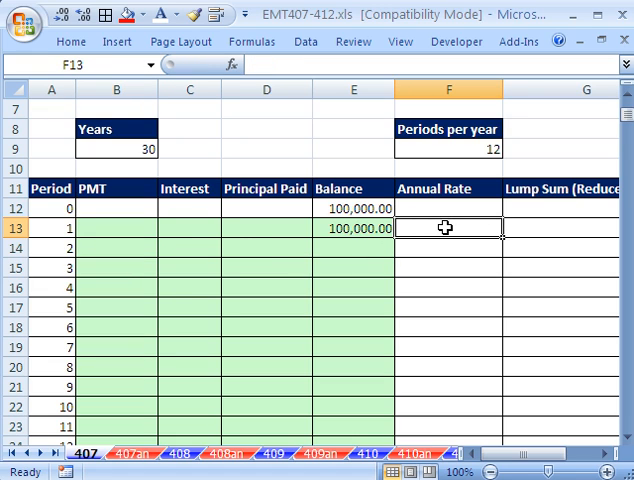
text(.095)
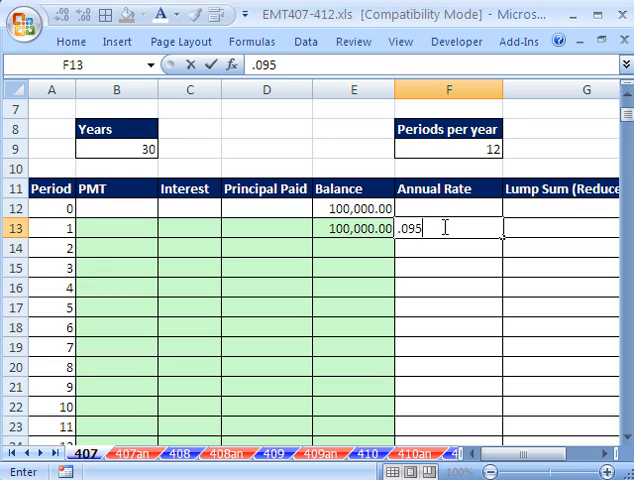
key(ctrl+Return)
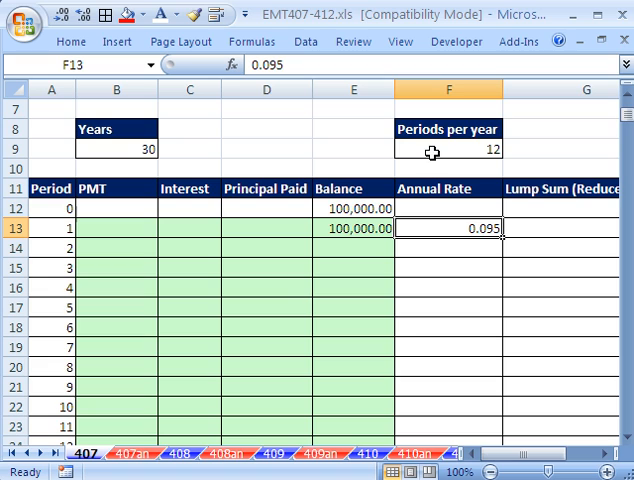
click(126, 228)
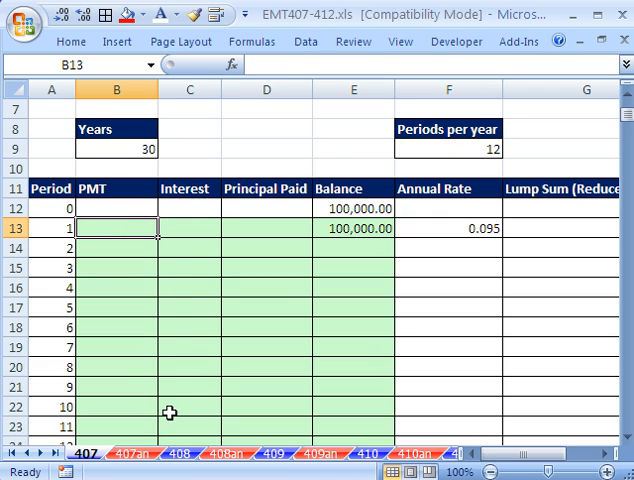
ctrl+scroll(217, 386, up, 1)
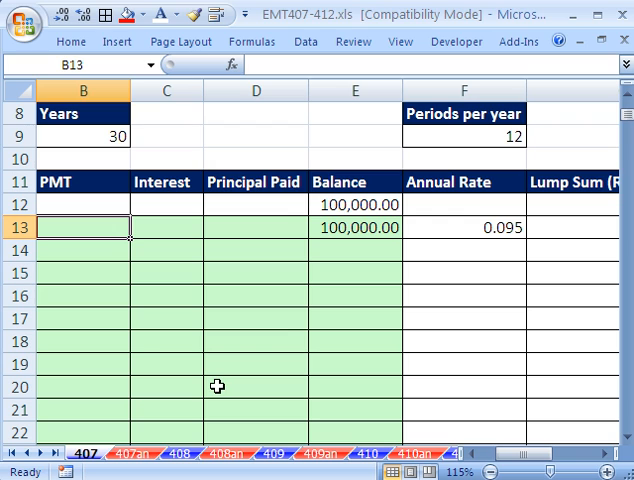
text(=pm)
Start PMT in B13 with rate F13 divided by the locked periods-per-year $F$9.
key(Tab)
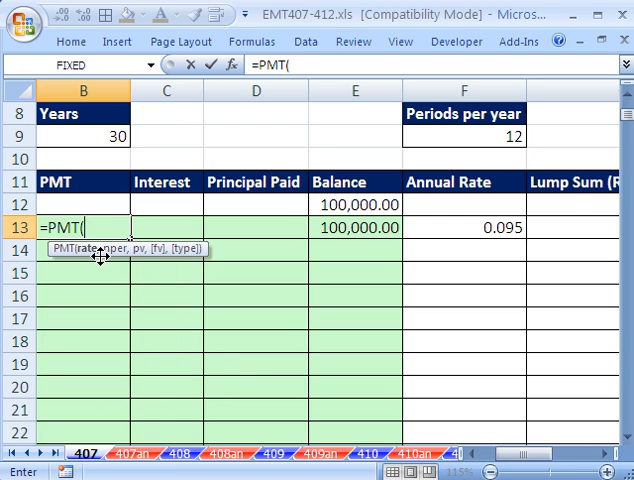
click(472, 228)
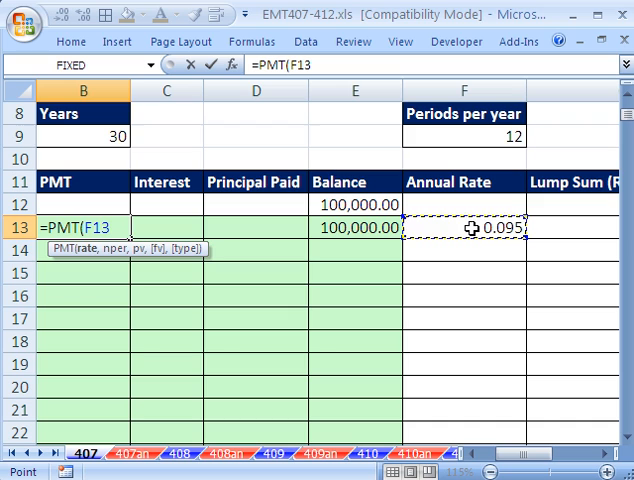
text(/)
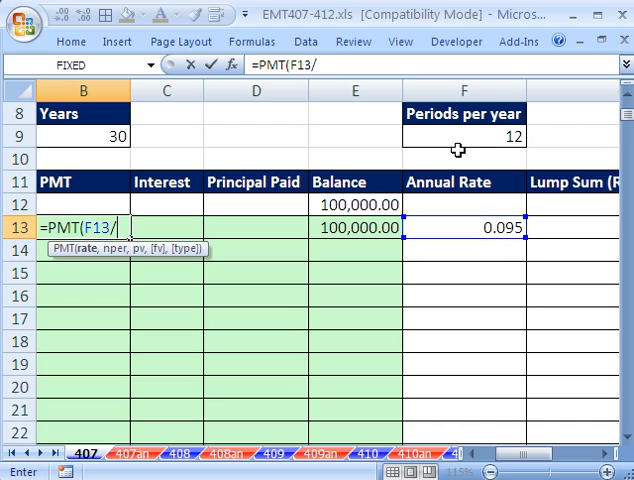
click(457, 137)
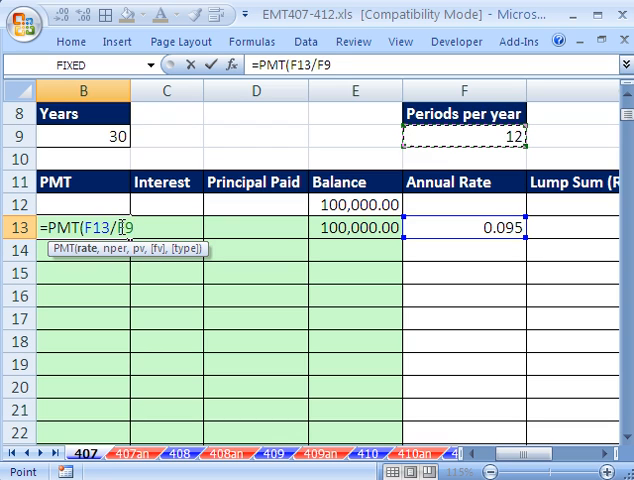
key(F4)
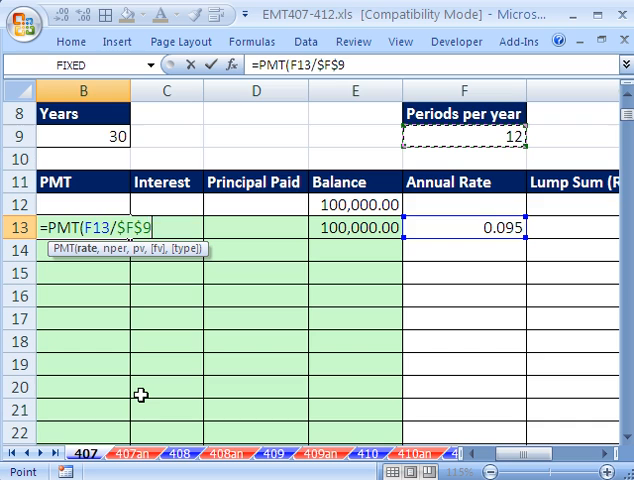
text(,)
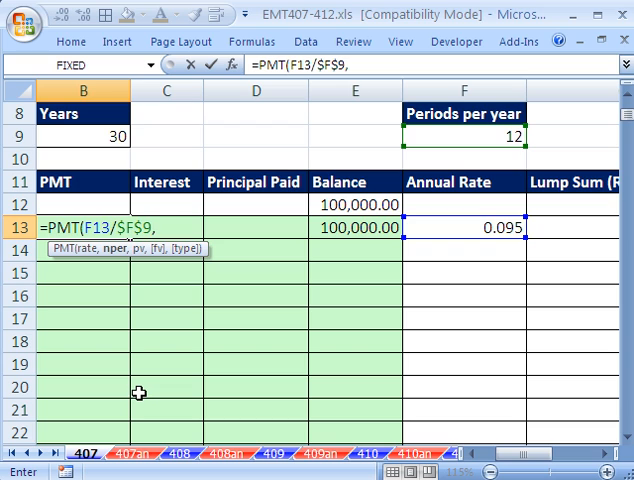
Add total periods as locked Years $B$9 times locked periods-per-year $F$9.
click(101, 136)
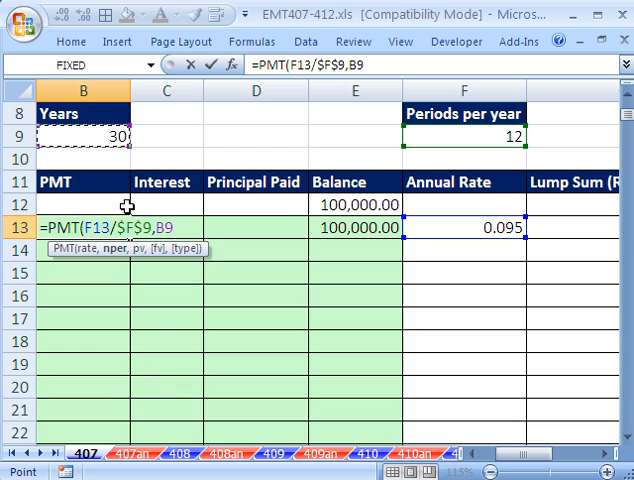
key(F4)
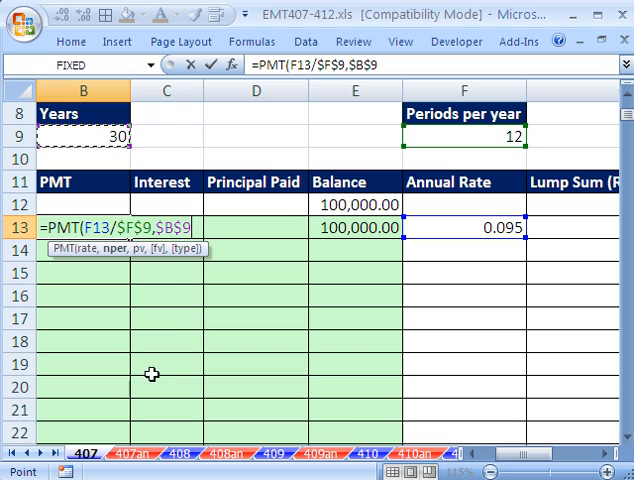
text(,$B$9)
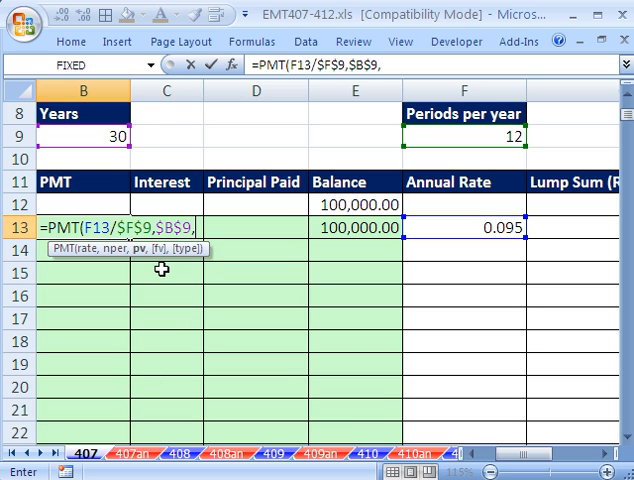
text(*)
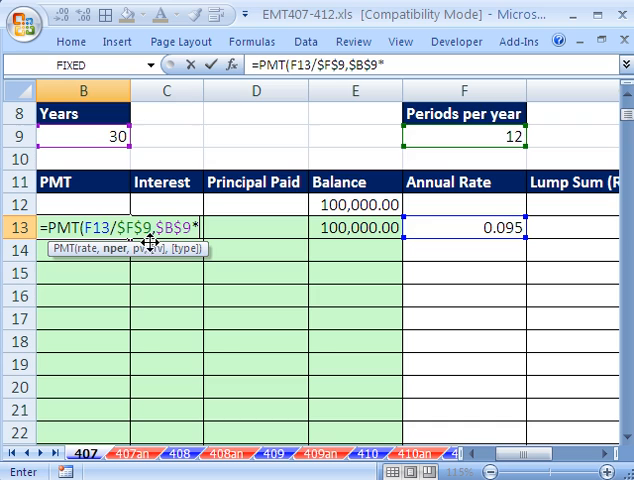
click(497, 138)
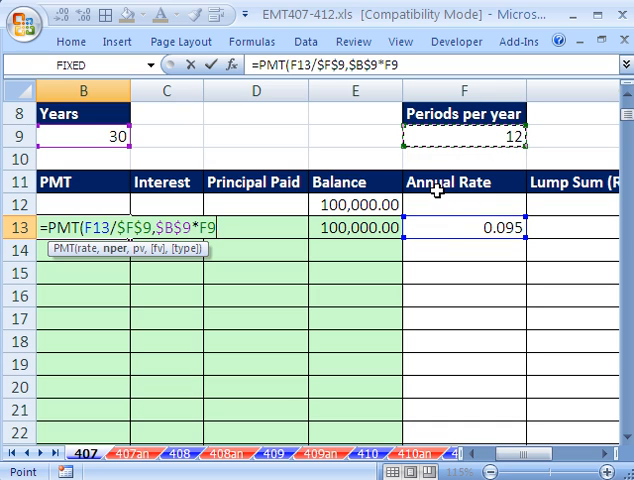
key(F4)
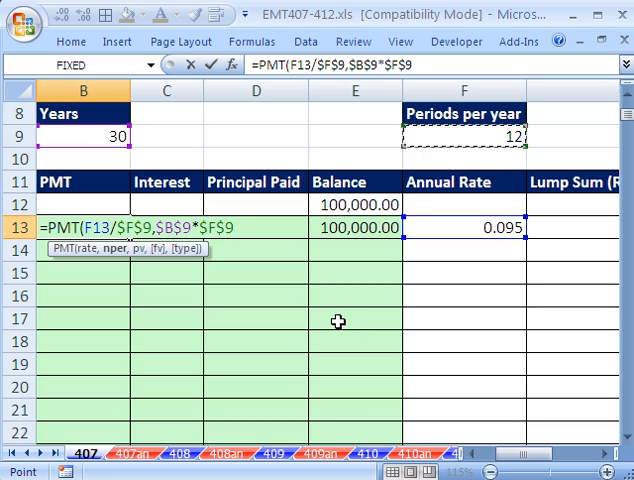
text(,)
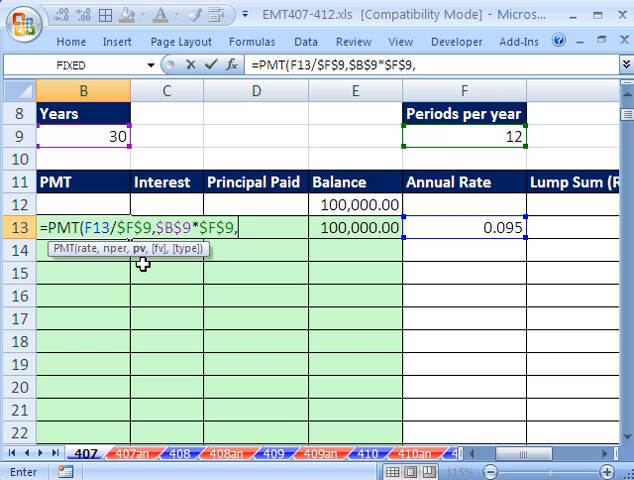
Use the locked starting balance $E$12 as loan amount and confirm the PMT formula.
click(373, 205)
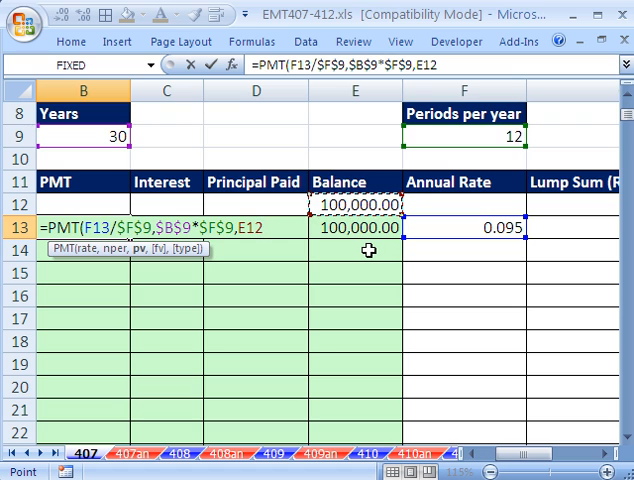
key(F5)
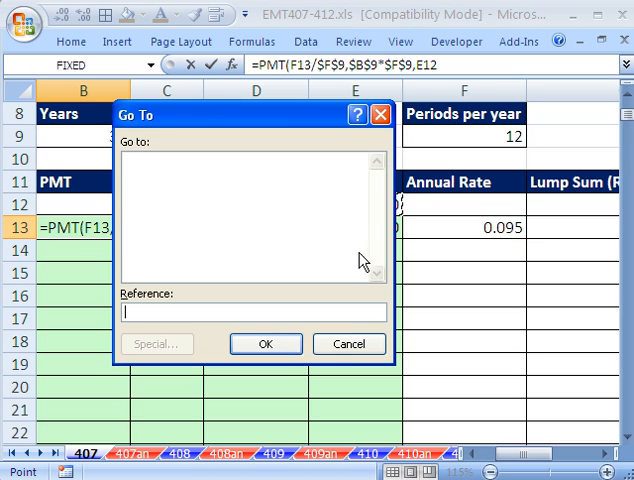
click(384, 117)
key(F4)
text($E$12))
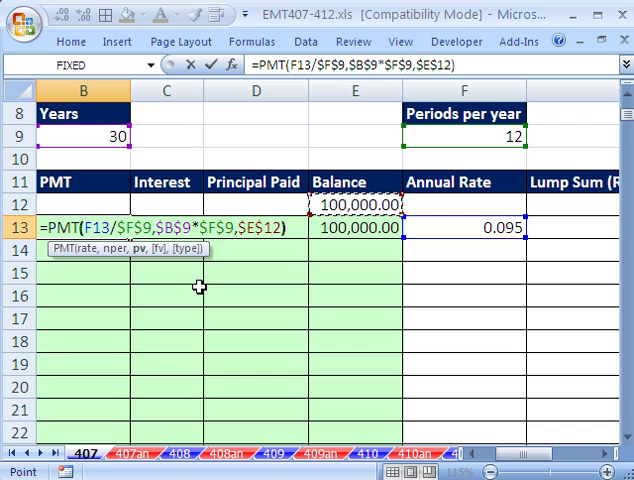
text())
key(F2)
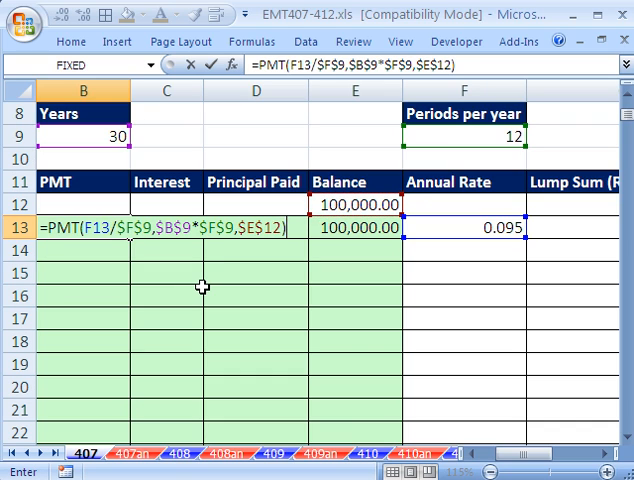
key(ctrl+Return)
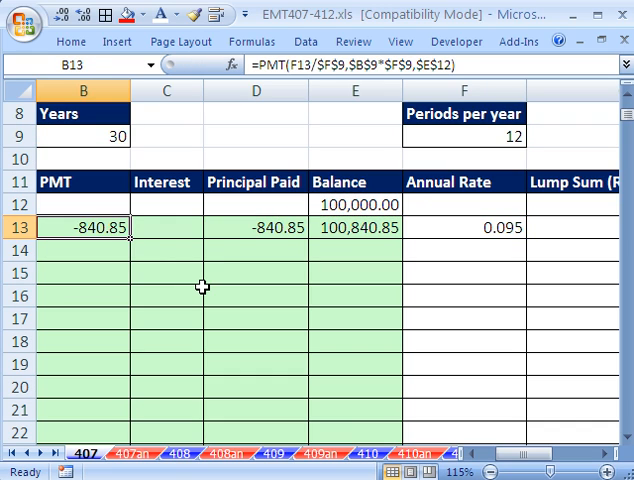
Negate the PMT formula so period 1 shows a positive 840.85 payment.
double_click(112, 227)
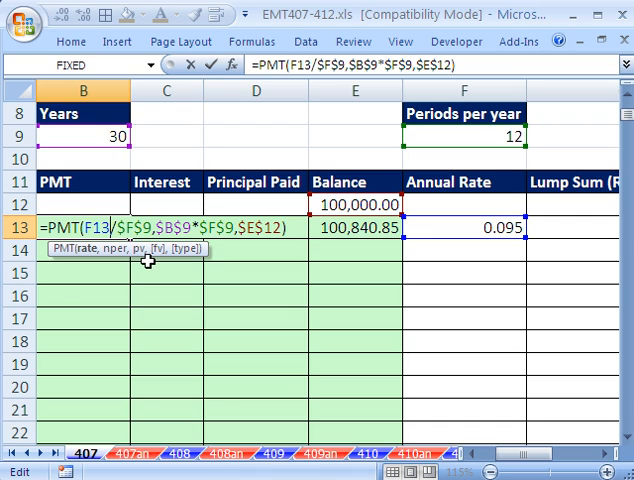
double_click(84, 228)
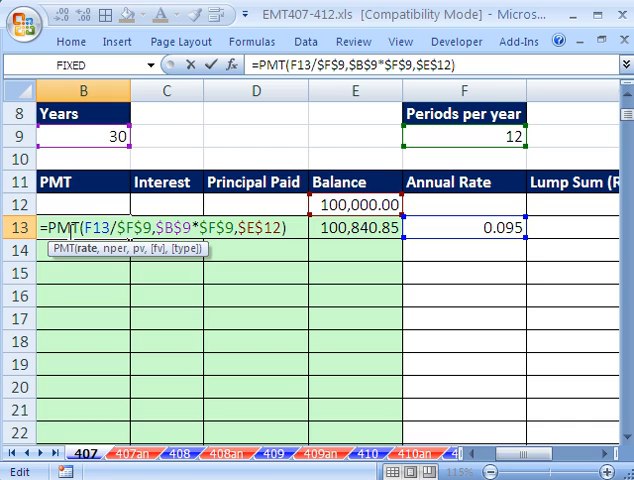
key(ctrl+Return)
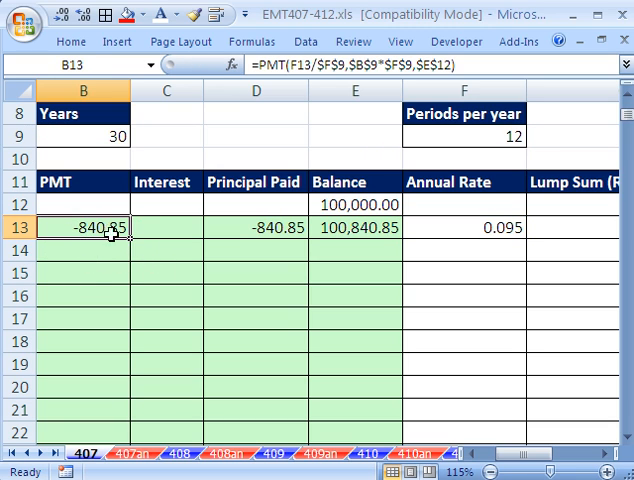
double_click(98, 229)
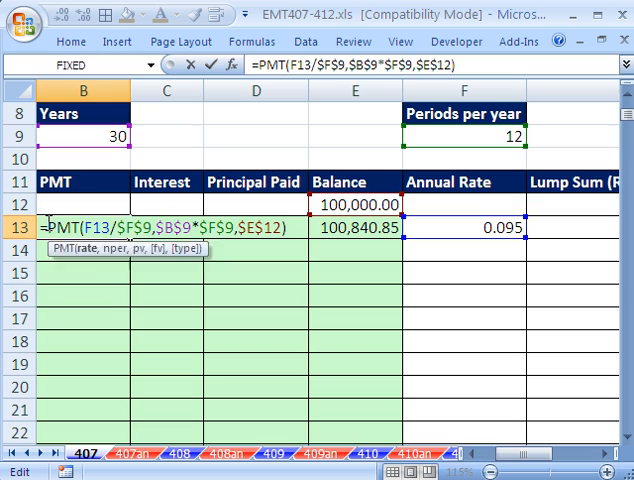
click(47, 227)
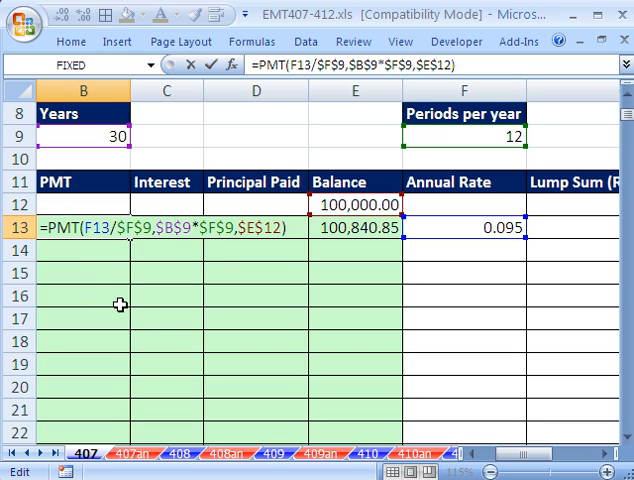
text(-)
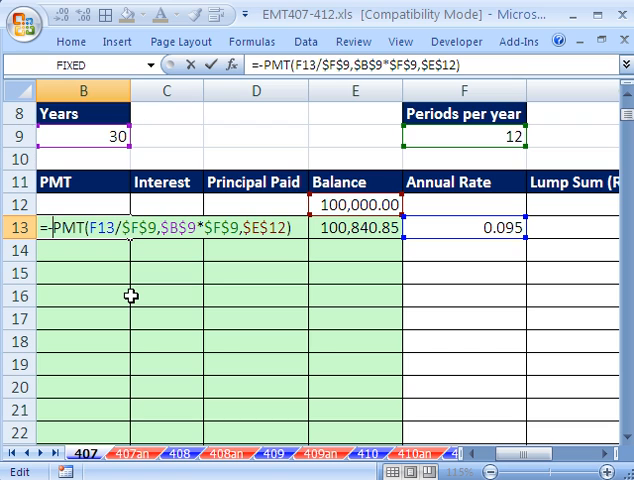
key(ctrl+Return)
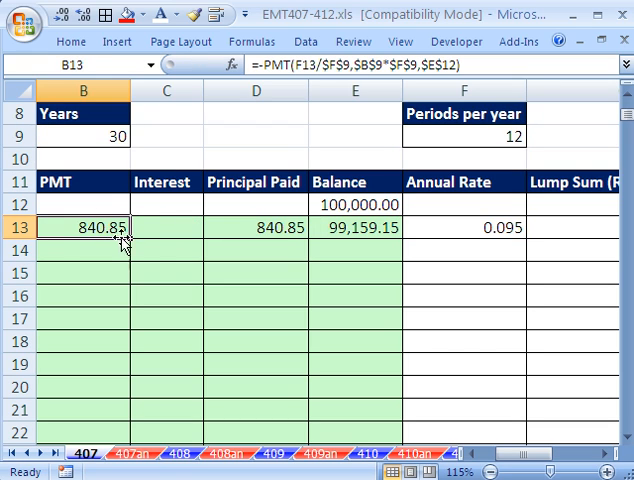
Enter interest in C13 as E12*F13/$F$9, giving 791.67, and move to D13.
click(181, 228)
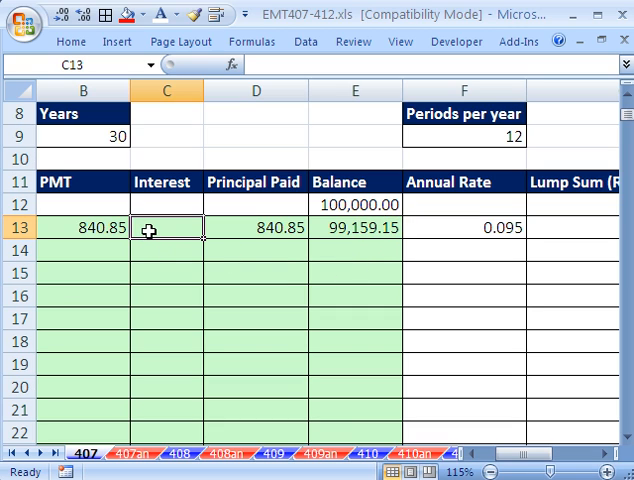
text(=)
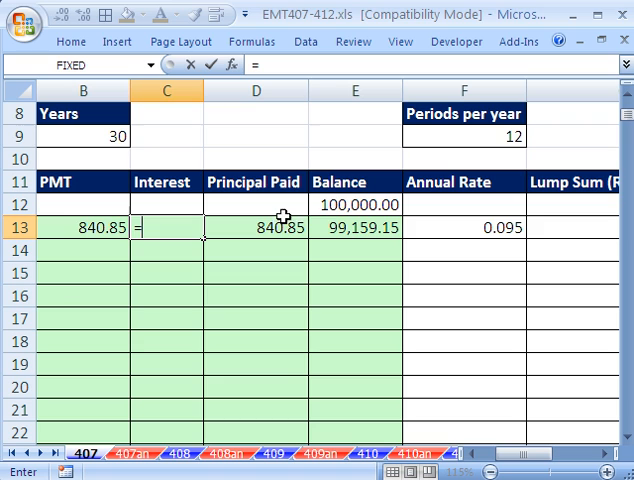
click(332, 205)
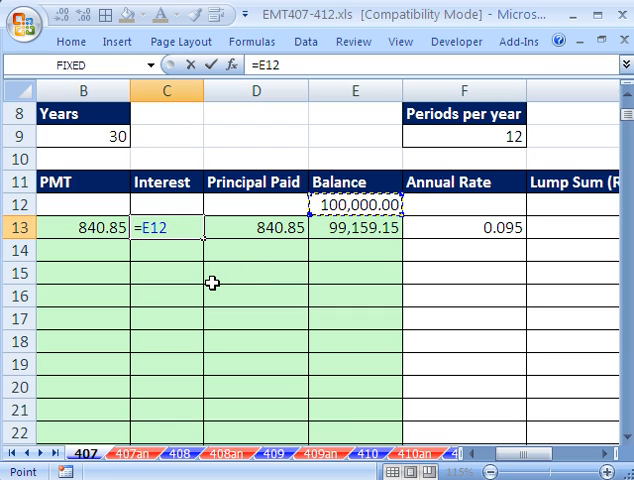
text(*)
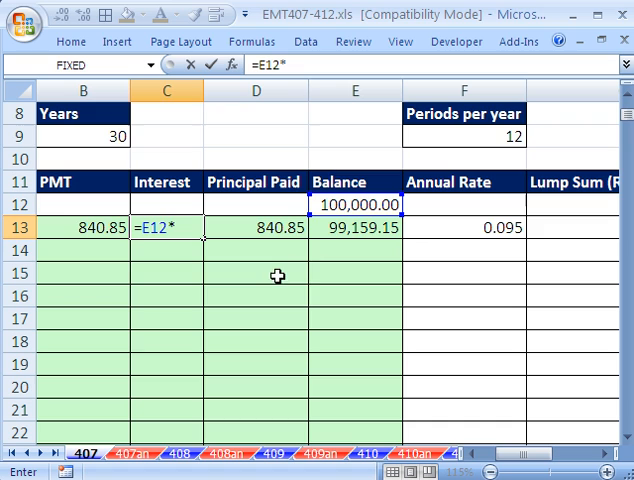
click(481, 228)
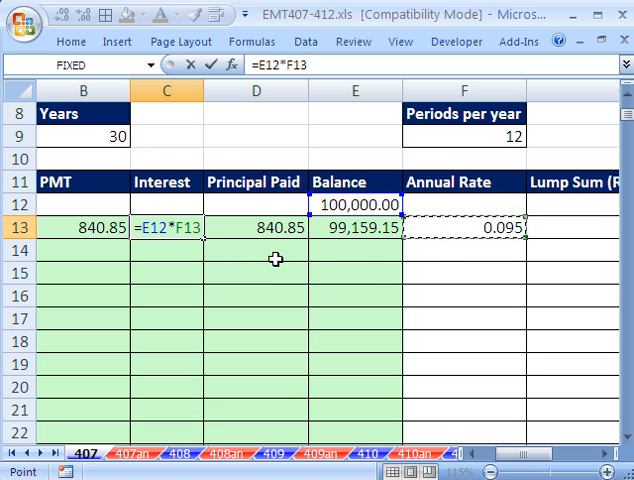
text(/)
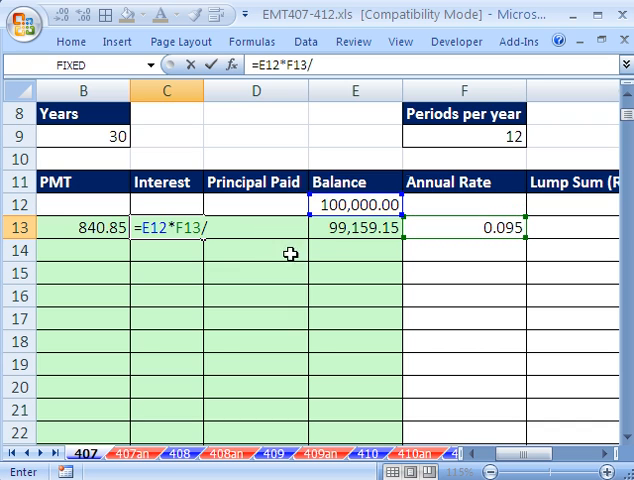
click(451, 140)
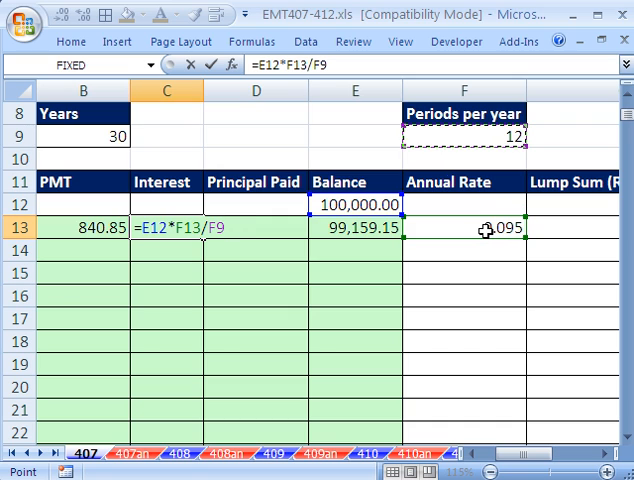
key(F4)
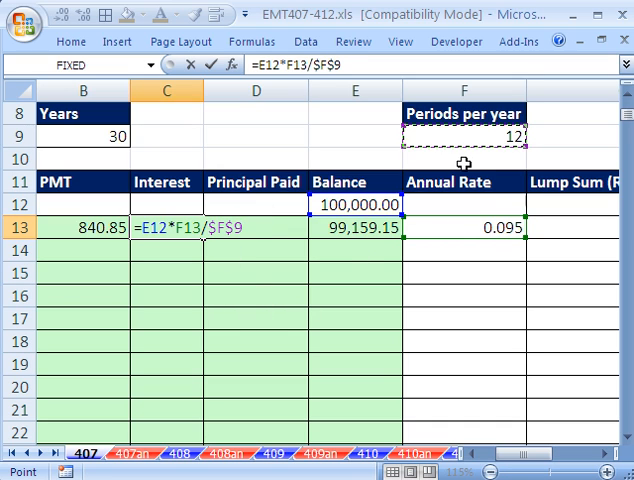
key(ctrl+Return)
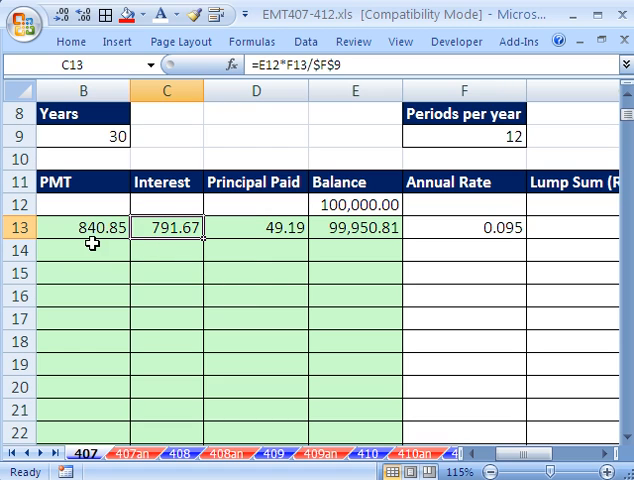
click(272, 229)
text(=B13-C13)
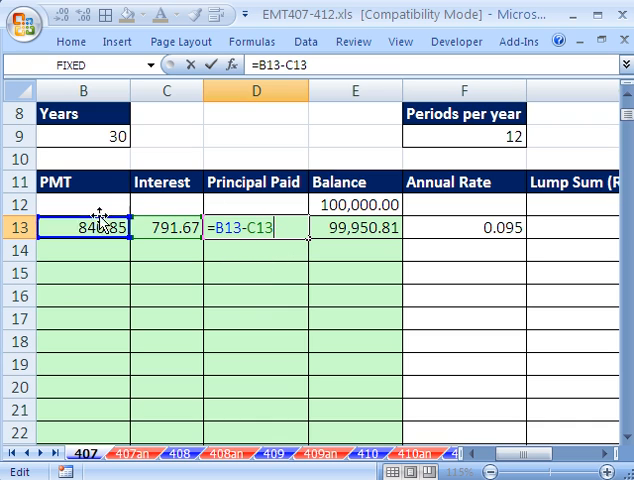
Confirm principal paid of 49.19 and verify the balance formula giving 99,950.81.
key(Tab)
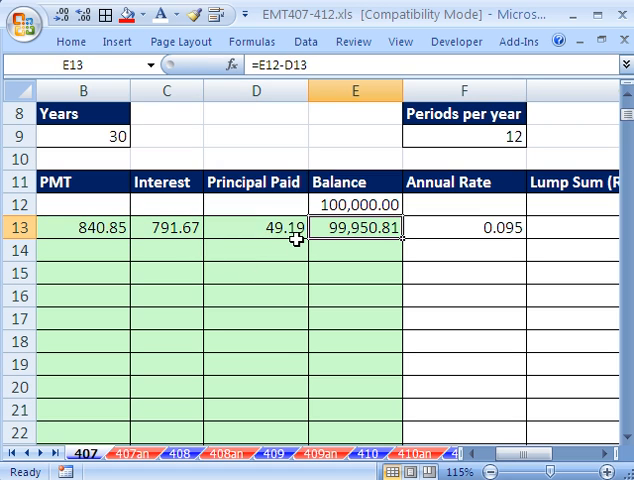
double_click(372, 229)
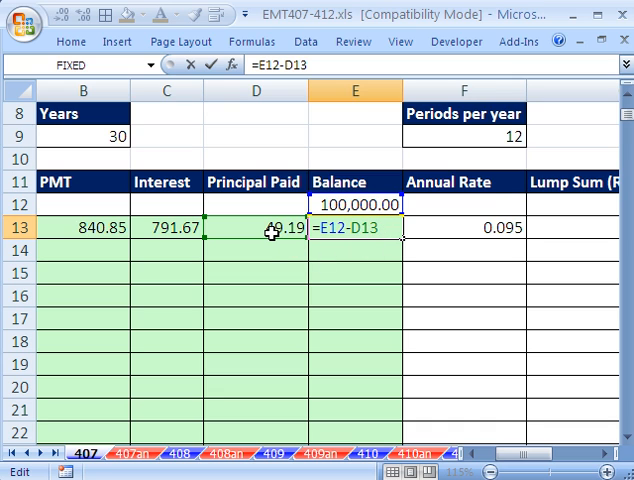
key(ctrl+Return)
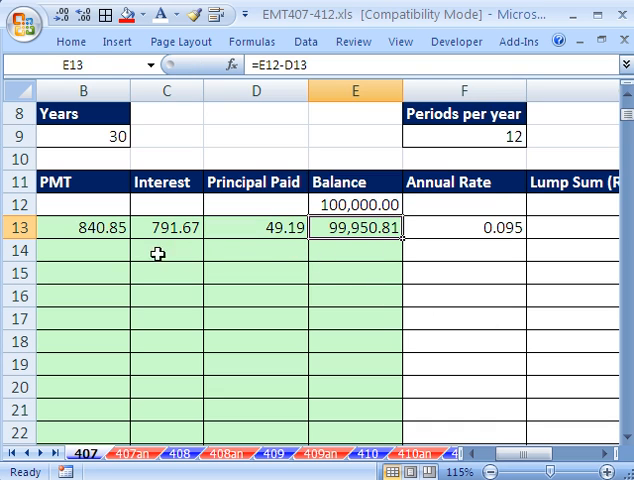
Select B13:F13 and fill the formulas down to the last period with the fill handle.
drag(84, 228, 440, 227)
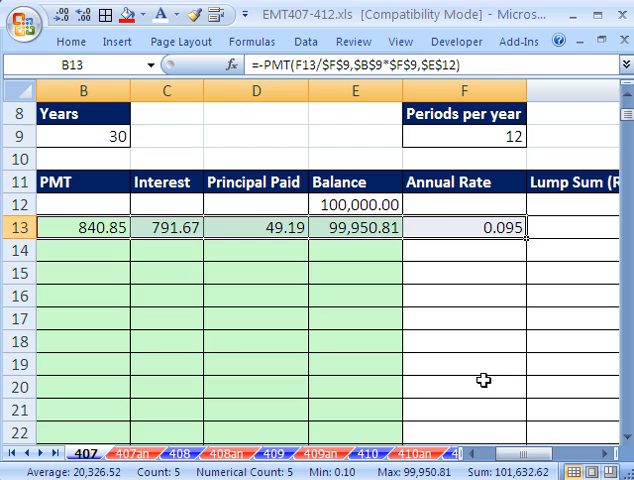
drag(519, 461, 492, 460)
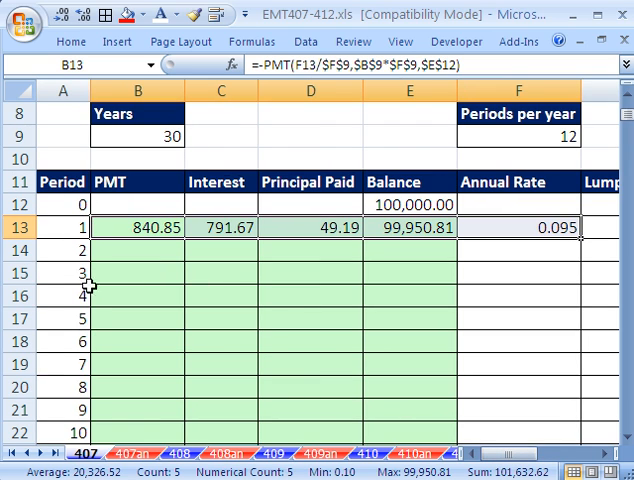
drag(627, 124, 626, 140)
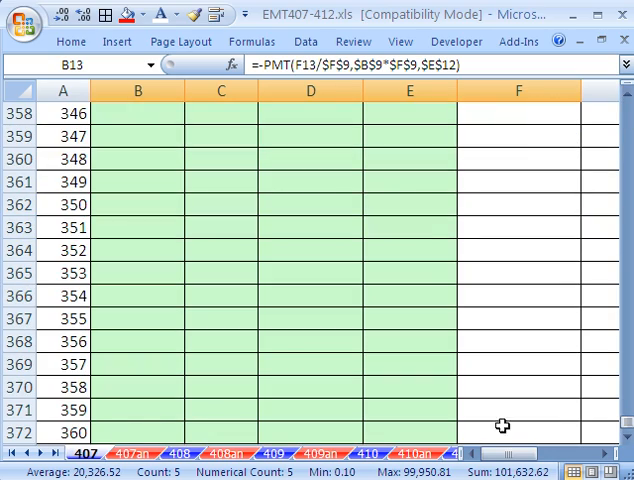
drag(628, 426, 628, 440)
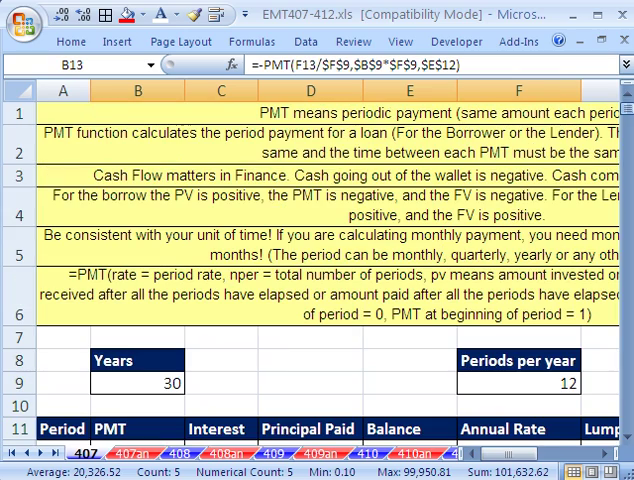
click(628, 440)
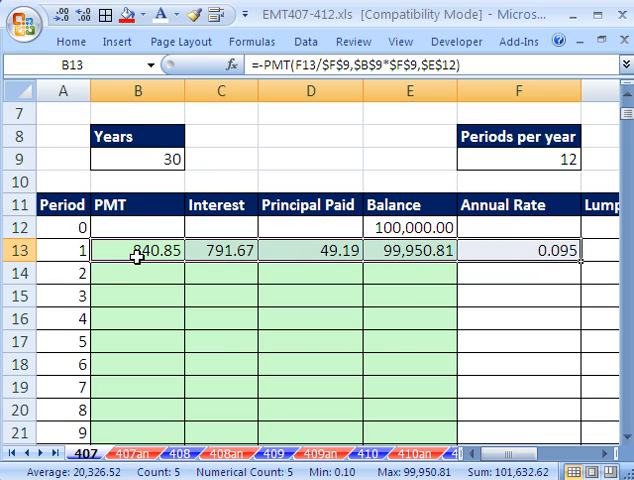
double_click(581, 263)
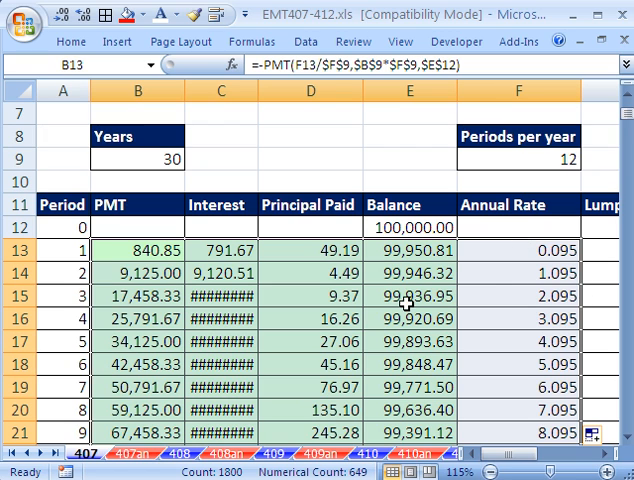
Fill 0.095 down the Annual Rate column as copied cells and check the last period.
click(548, 257)
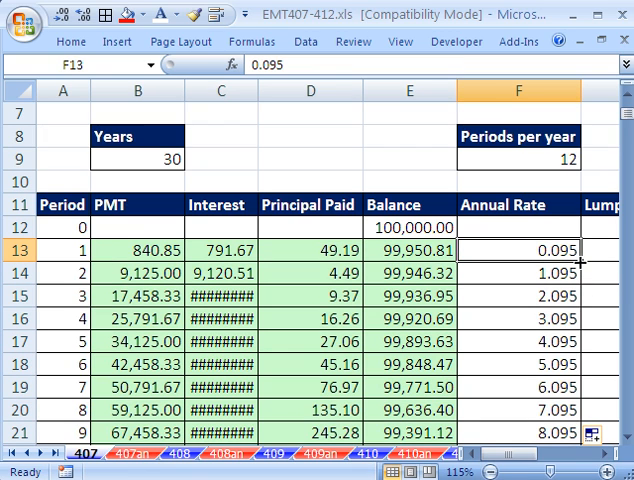
double_click(580, 259)
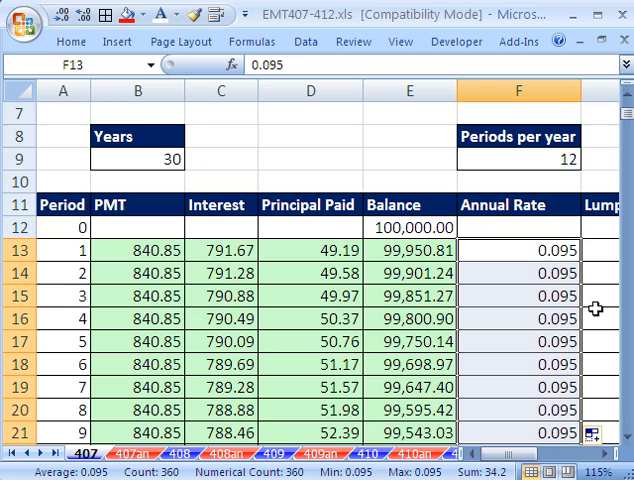
click(541, 260)
ctrl+double_click(580, 262)
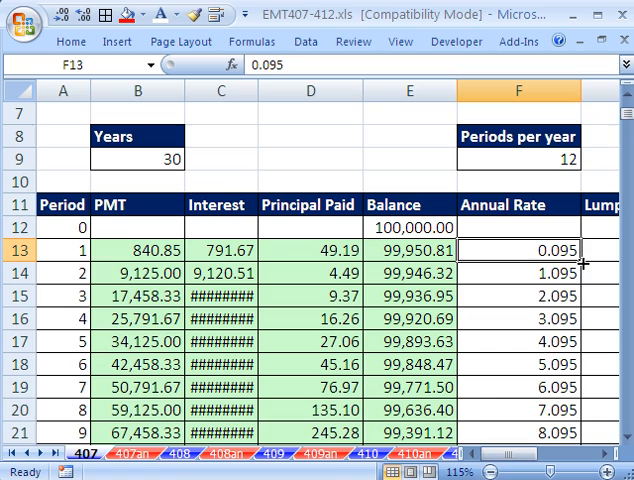
double_click(579, 259)
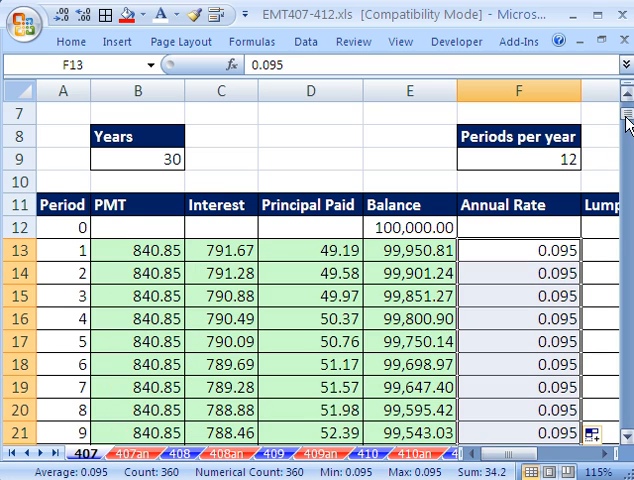
click(530, 249)
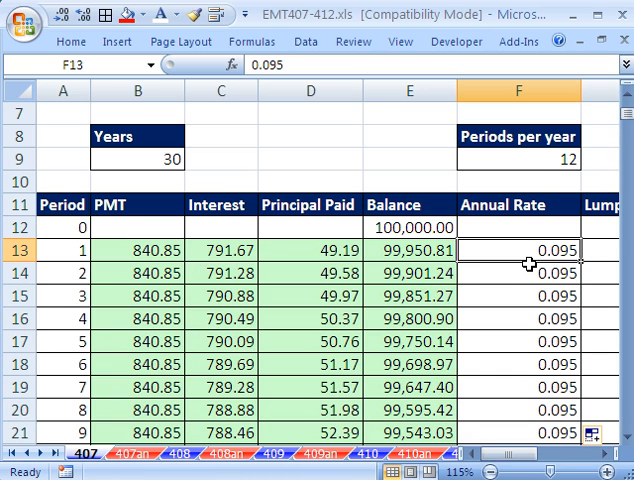
key(ctrl+Down)
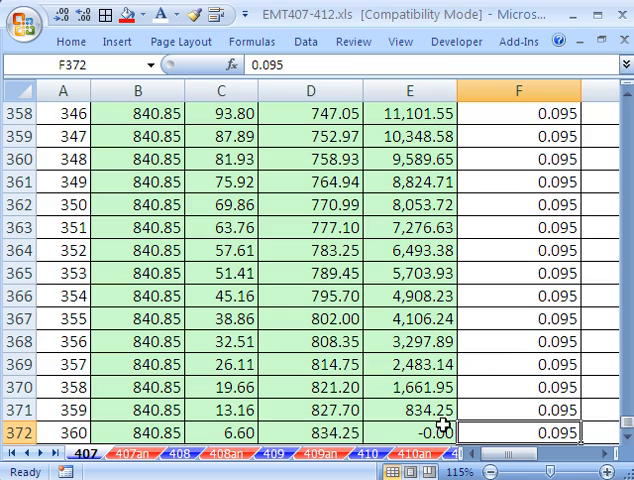
scroll(420, 426, down, 1)
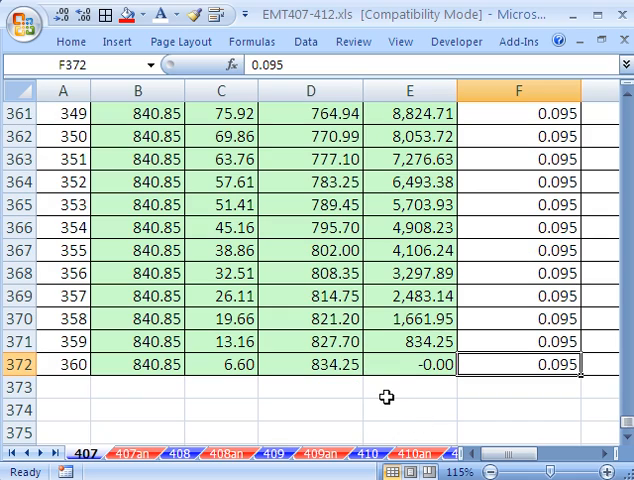
scroll(388, 395, up, 7)
scroll(390, 393, up, 7)
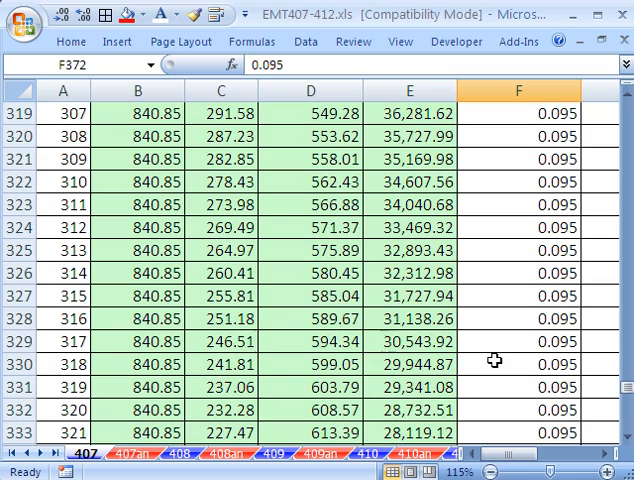
drag(620, 390, 592, 130)
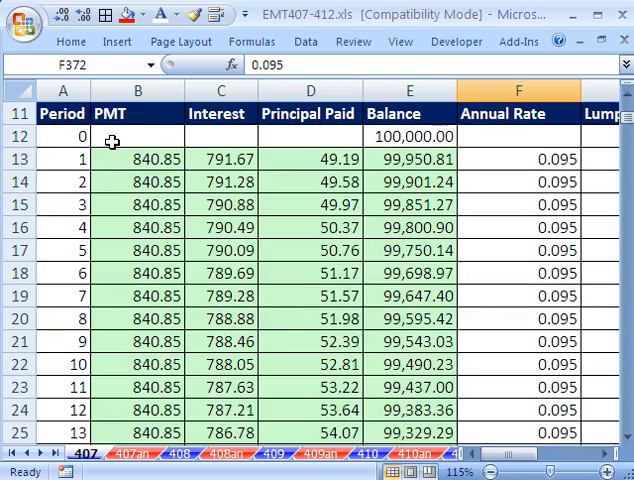
Freeze panes at B12 so headers and the period column stay visible.
click(112, 142)
scroll(123, 202, up, 1)
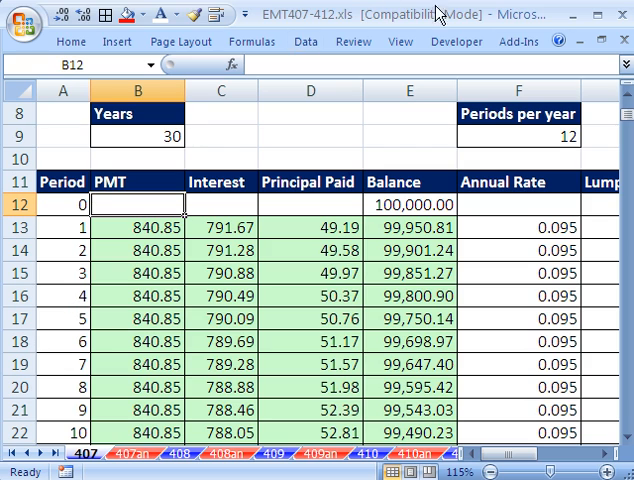
click(398, 50)
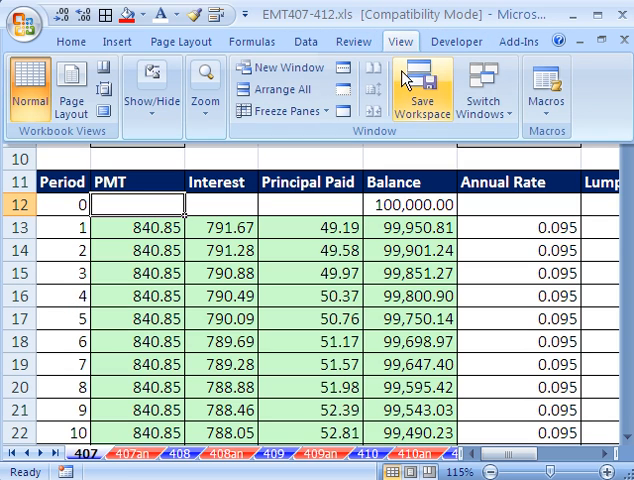
click(331, 116)
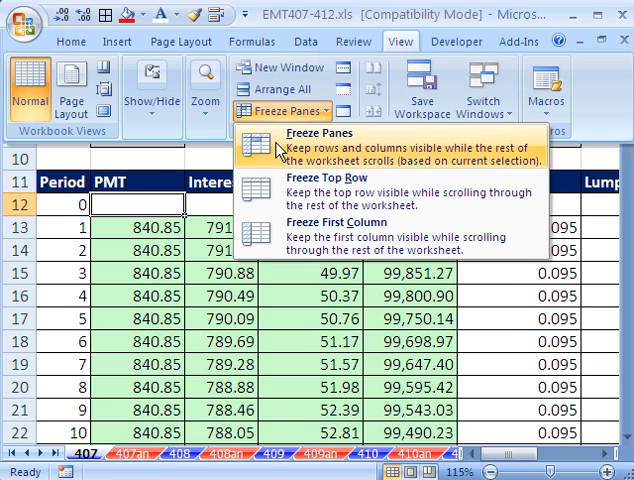
click(243, 148)
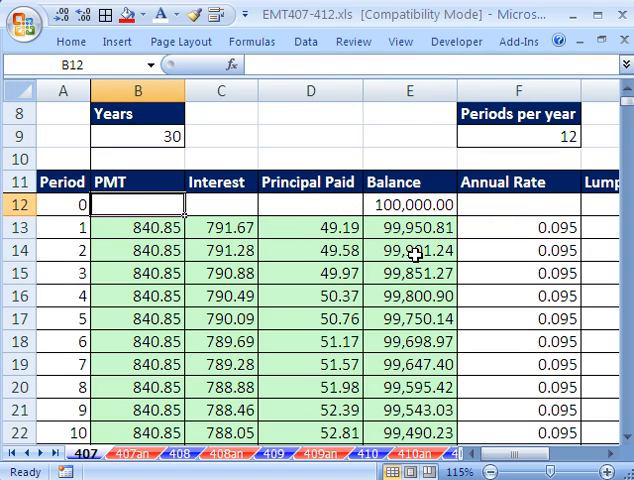
scroll(443, 245, down, 8)
scroll(443, 245, down, 4)
click(527, 252)
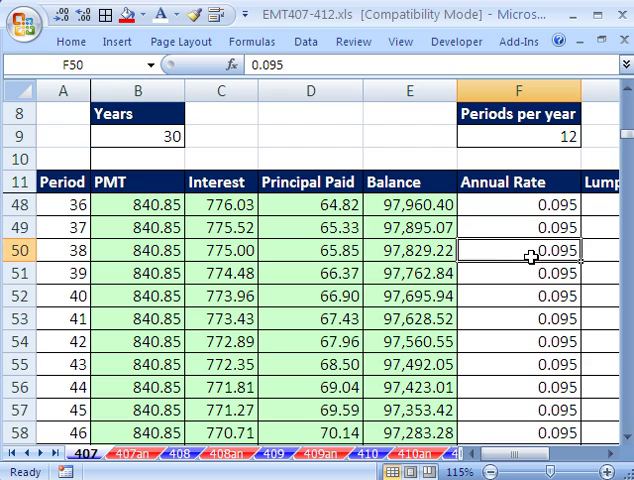
key(ctrl+Down)
scroll(535, 262, down, 1)
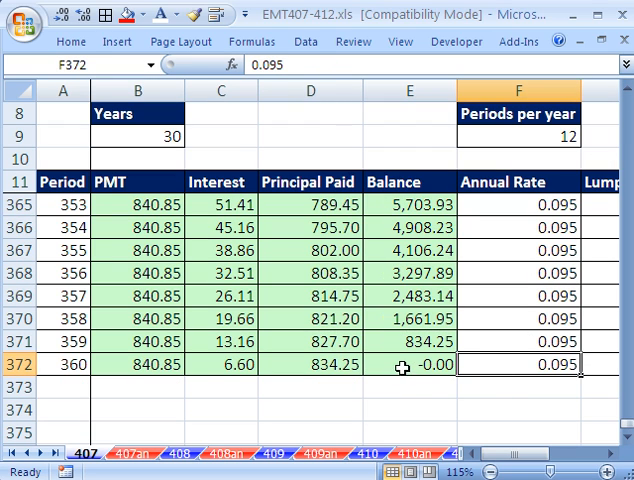
double_click(403, 365)
key(Escape)
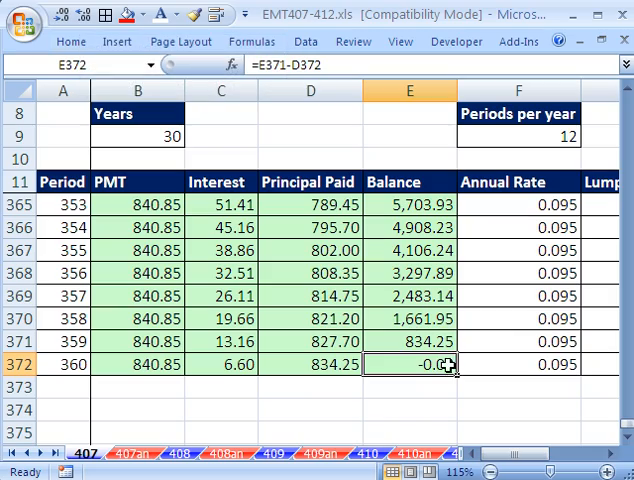
drag(626, 430, 620, 102)
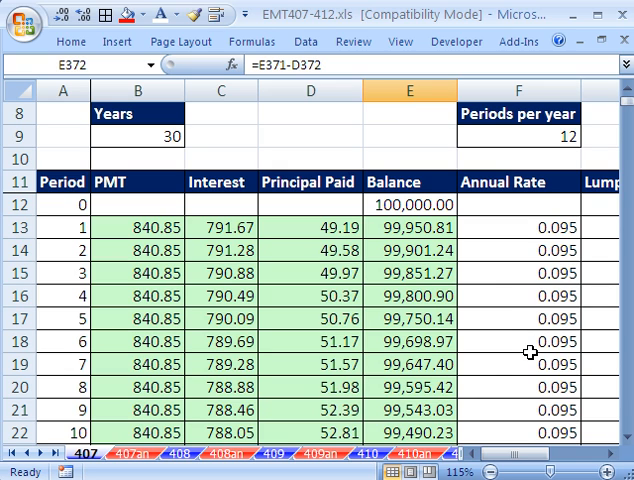
scroll(520, 383, down, 2)
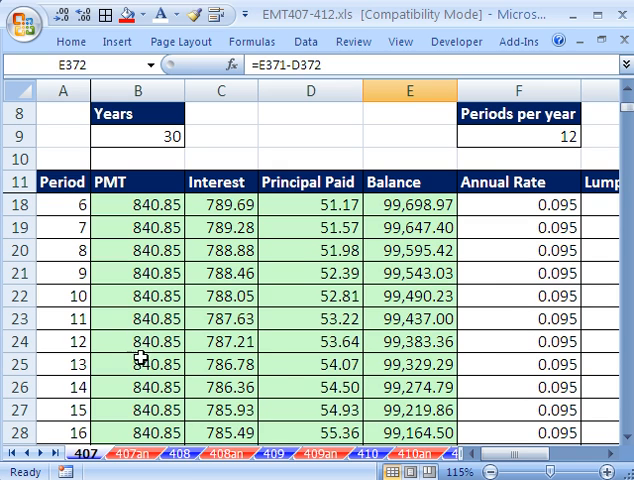
Enter 0.1 in F25, fill it down to the final period, and jump to check the end.
click(519, 365)
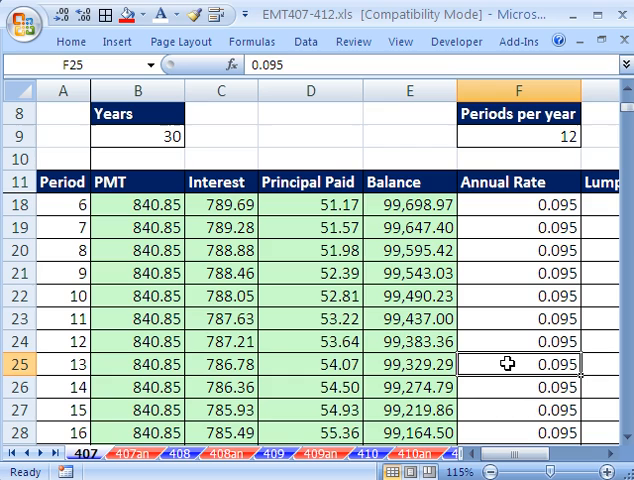
text(.1)
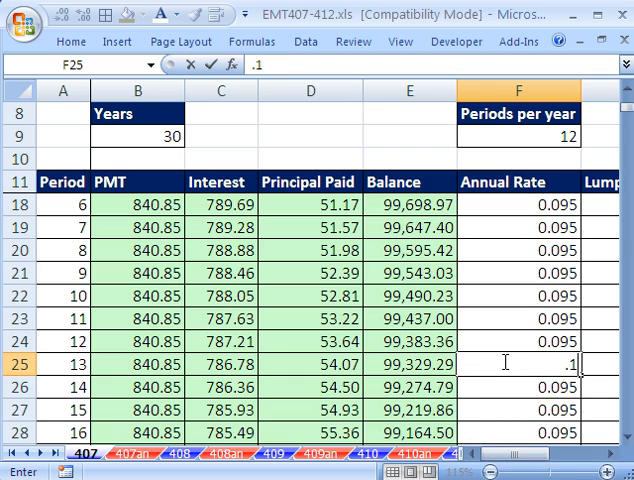
key(ctrl+Return)
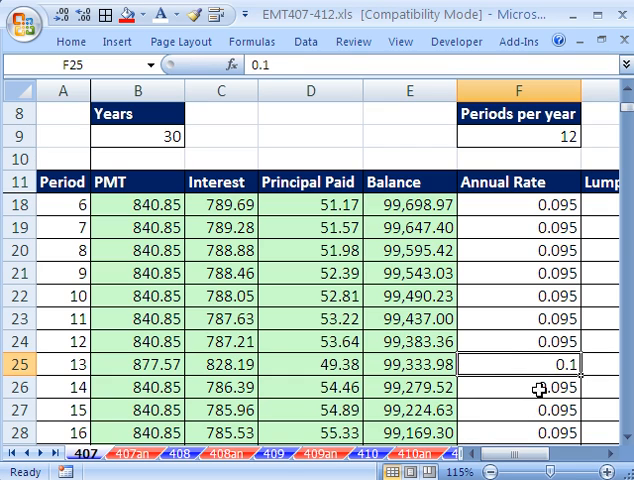
drag(582, 375, 581, 377)
double_click(582, 375)
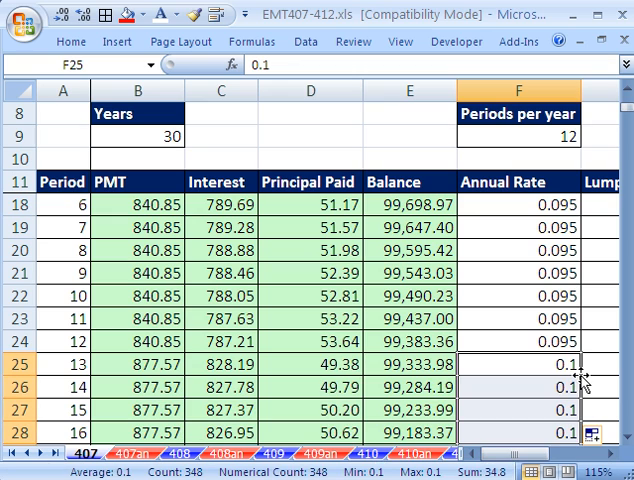
click(508, 362)
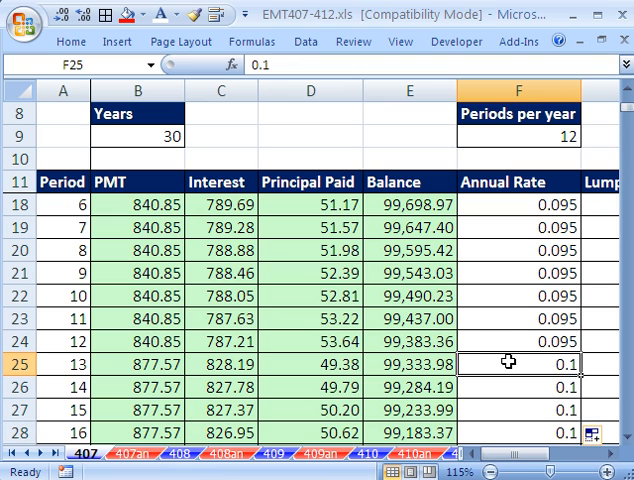
key(ctrl+Down)
scroll(507, 371, down, 1)
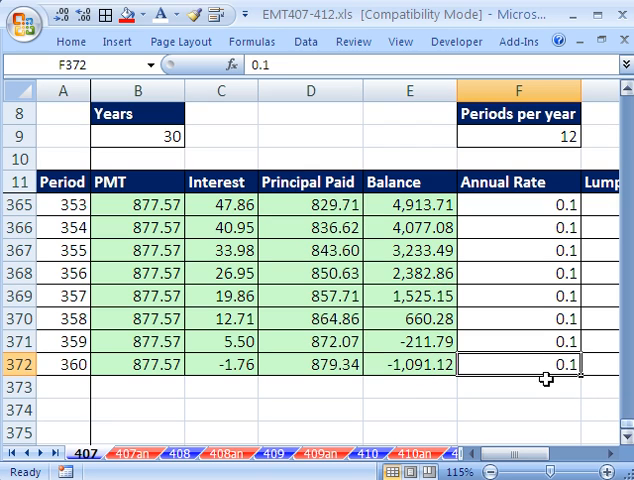
drag(628, 428, 628, 98)
drag(628, 204, 628, 98)
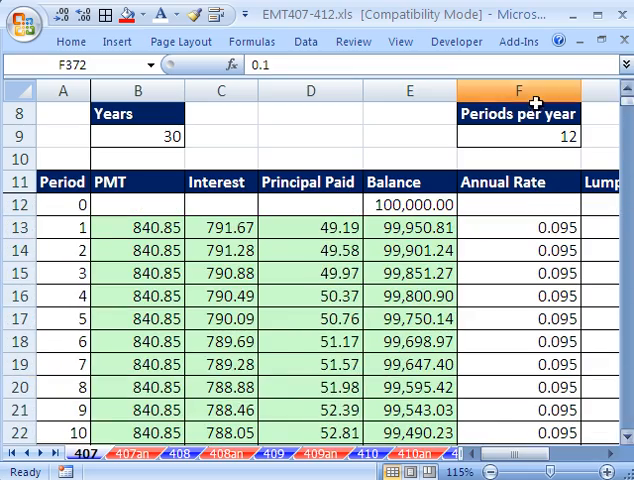
double_click(139, 226)
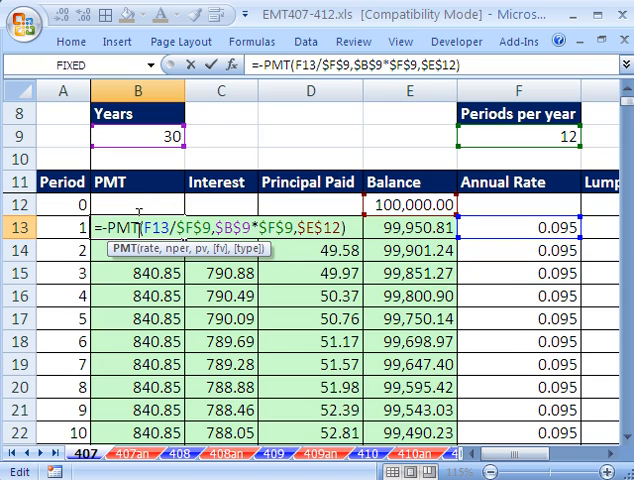
click(325, 228)
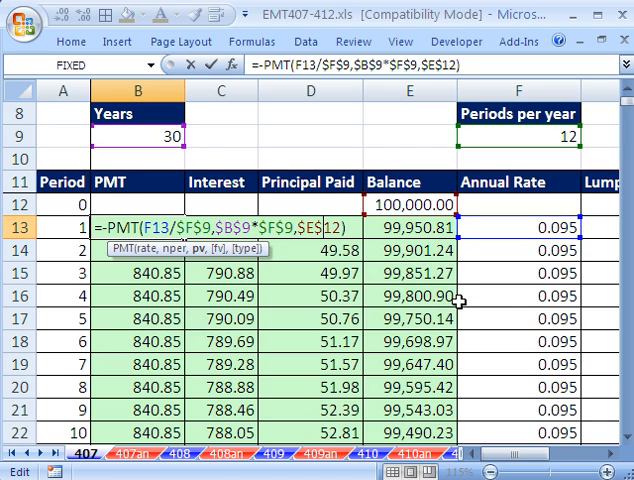
key(ctrl+Return)
scroll(520, 350, down, 1)
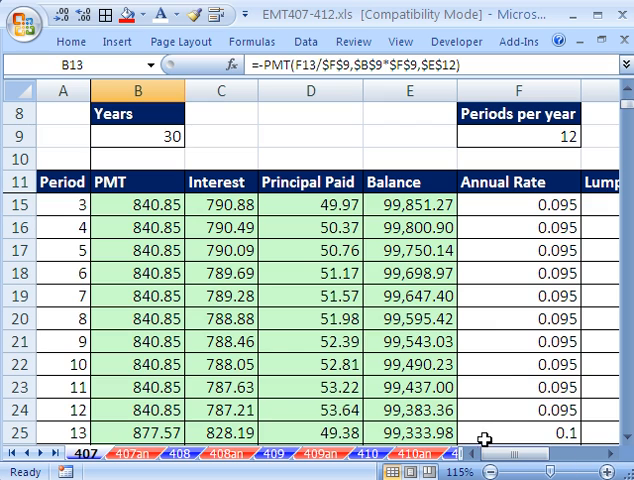
scroll(510, 425, down, 1)
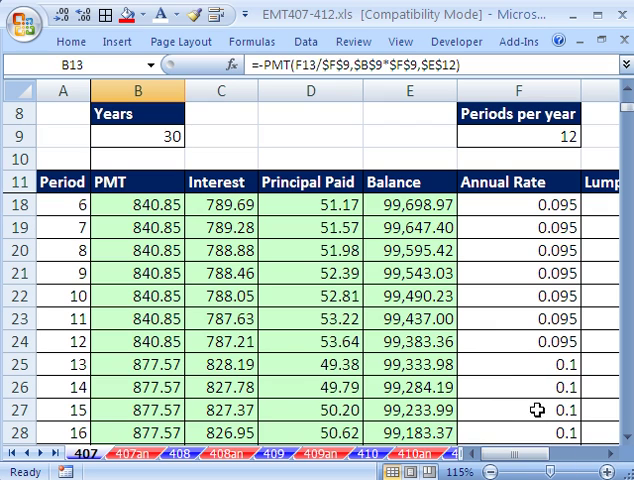
click(137, 364)
double_click(137, 364)
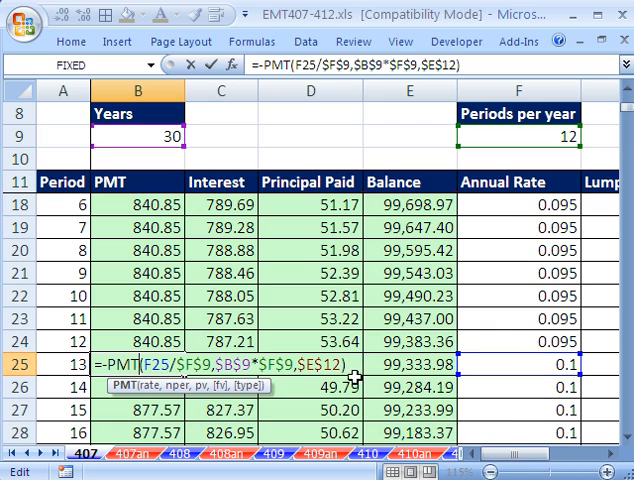
scroll(315, 380, up, 2)
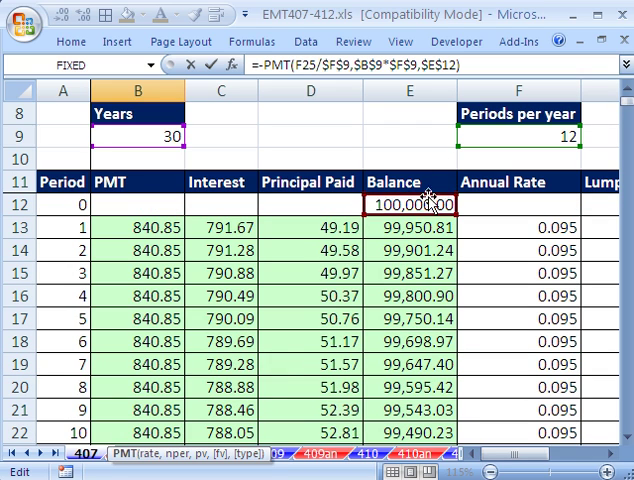
scroll(400, 230, down, 3)
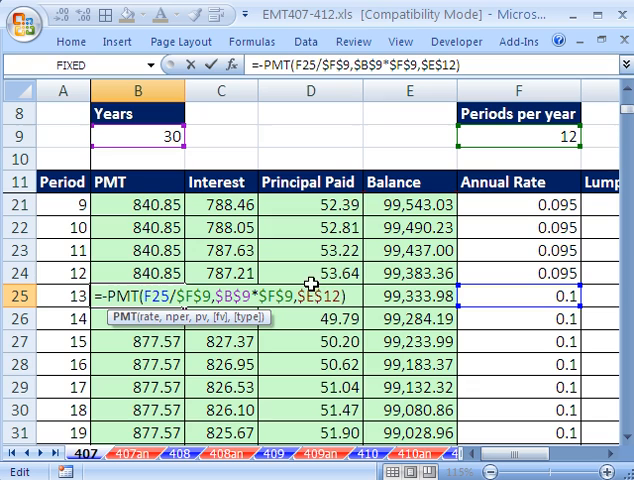
click(273, 297)
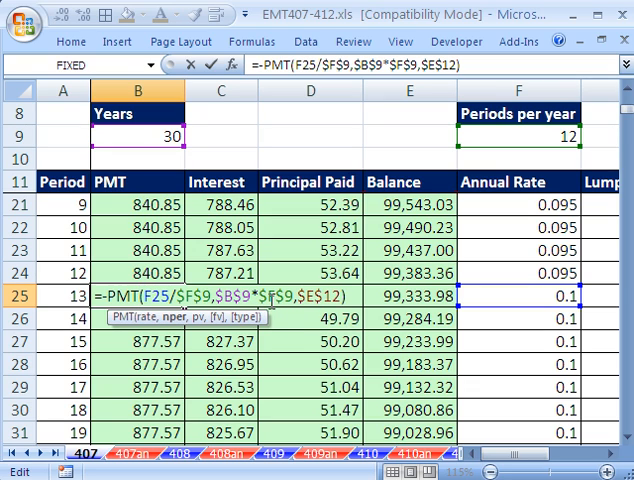
click(163, 297)
click(166, 318)
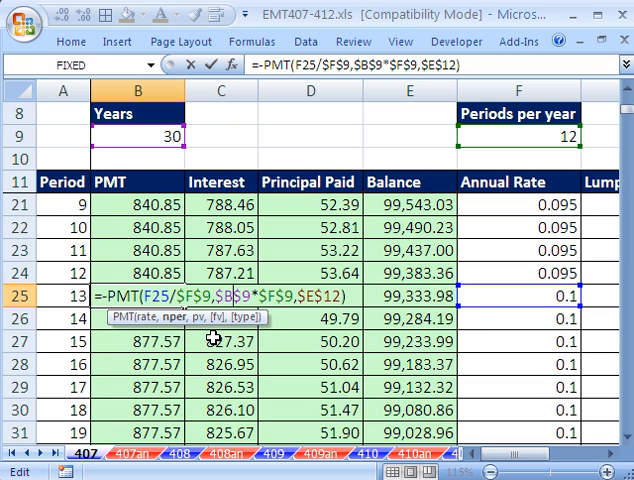
key(ctrl+Return)
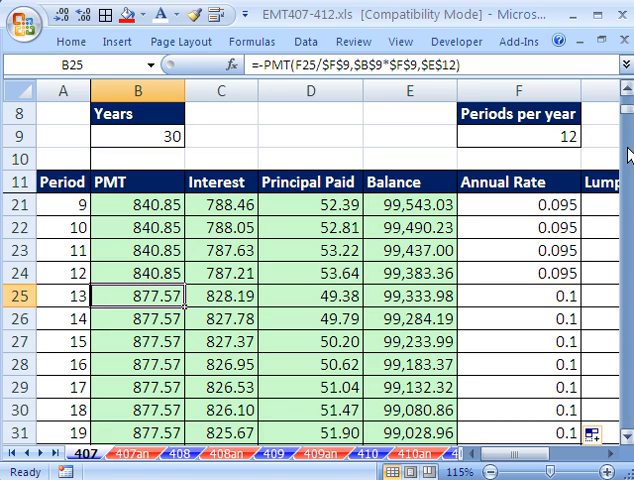
drag(627, 110, 627, 100)
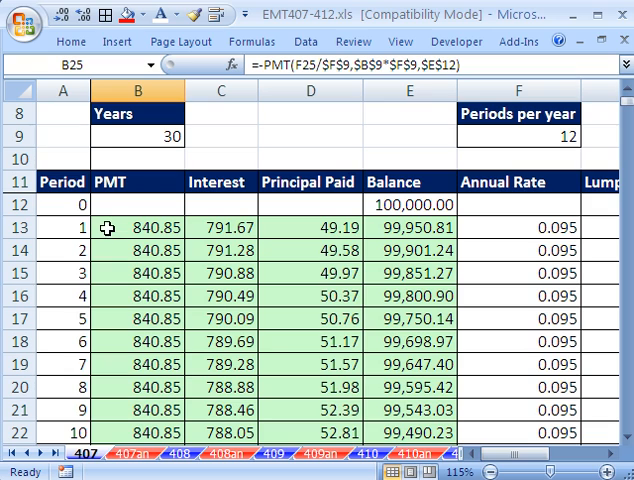
Replace the years-times-periods argument in B13's PMT with COUNT of periods A13:A372.
click(107, 227)
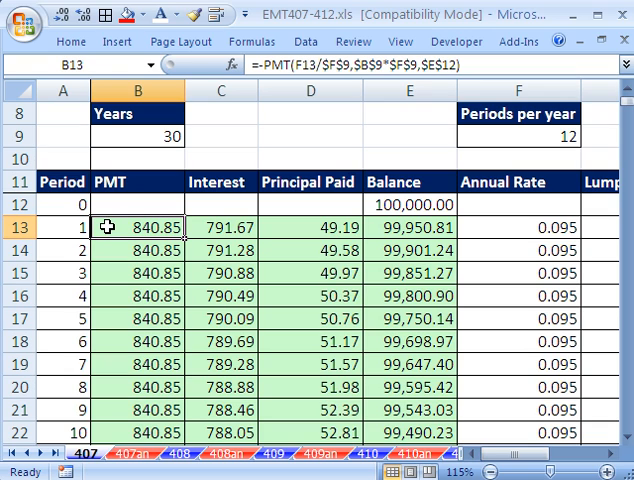
key(F2)
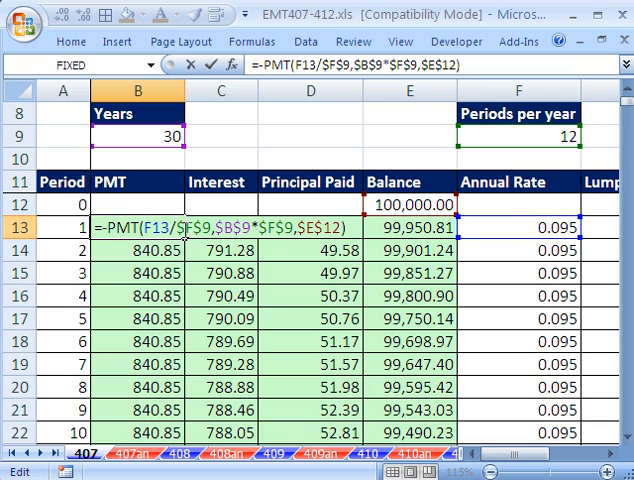
click(177, 228)
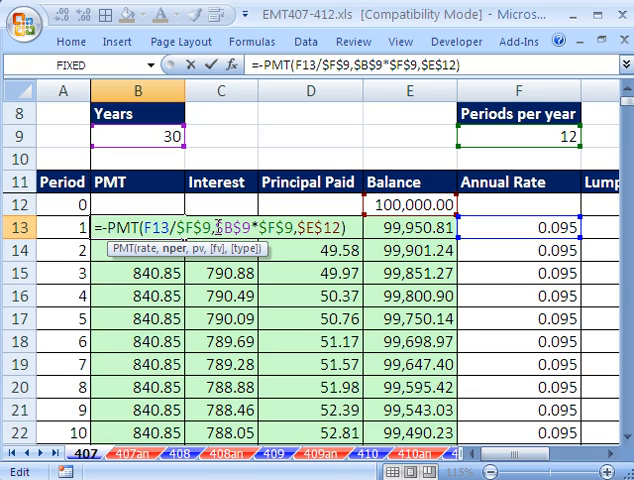
drag(219, 227, 291, 227)
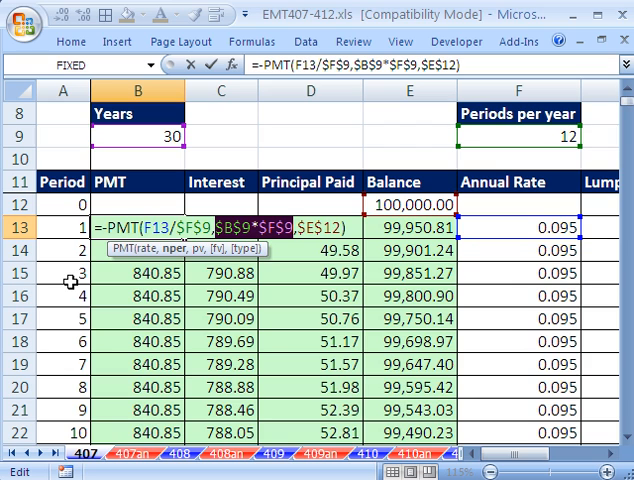
text(cou)
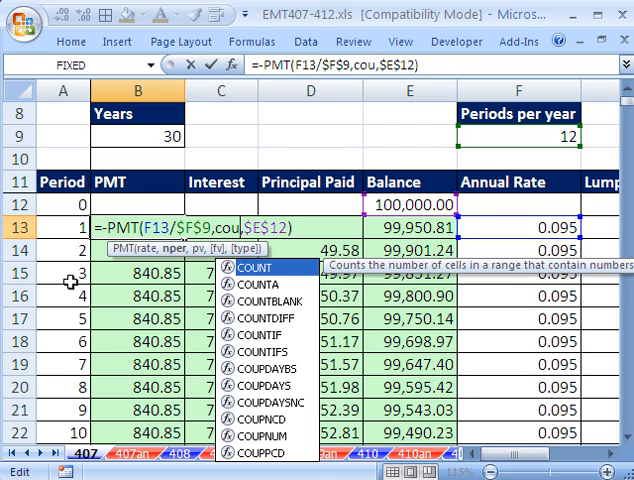
text(nt)
key(Tab)
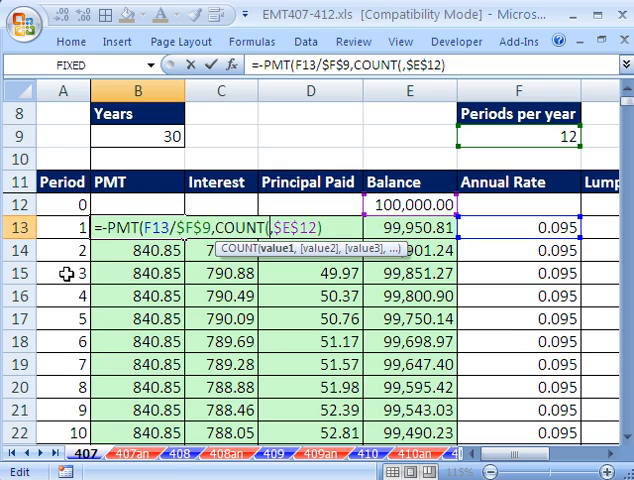
click(62, 227)
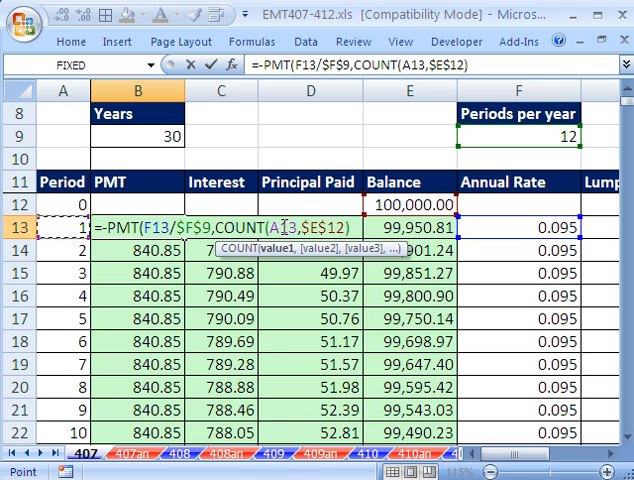
key(ctrl+shift+Down)
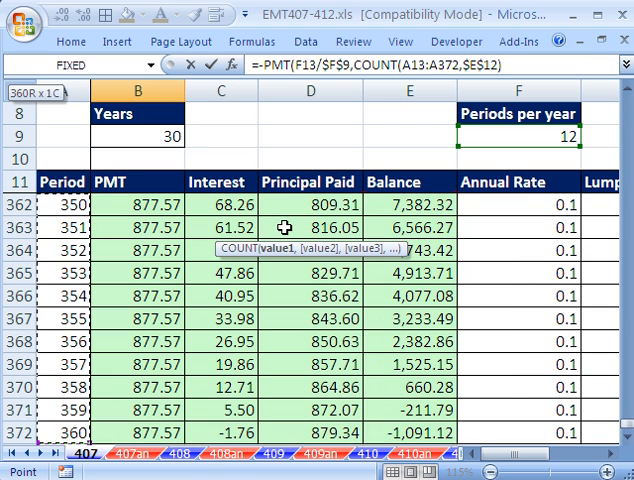
text())
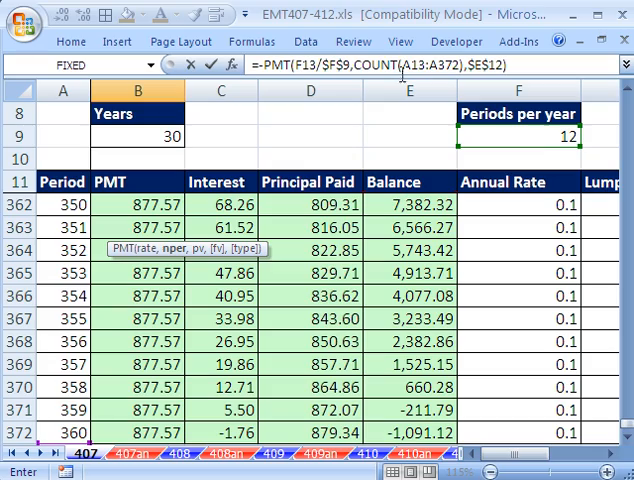
mouse_move(627, 424)
mouse_down()
mouse_move(614, 158)
mouse_move(627, 96)
mouse_up()
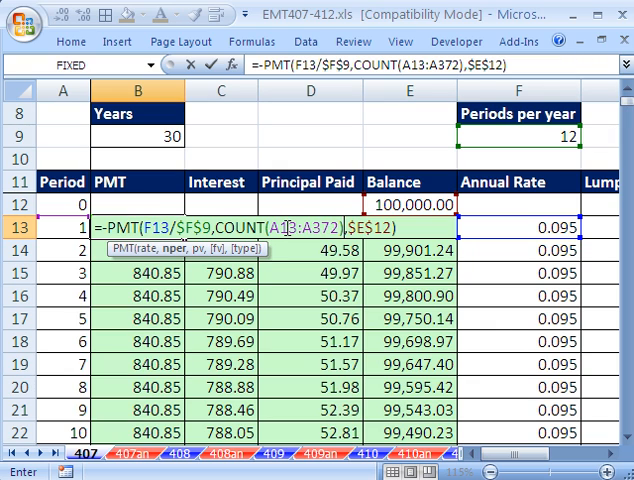
Try 360 for the period count, undo it, and lock the COUNT range end as $A$372.
drag(215, 228, 340, 228)
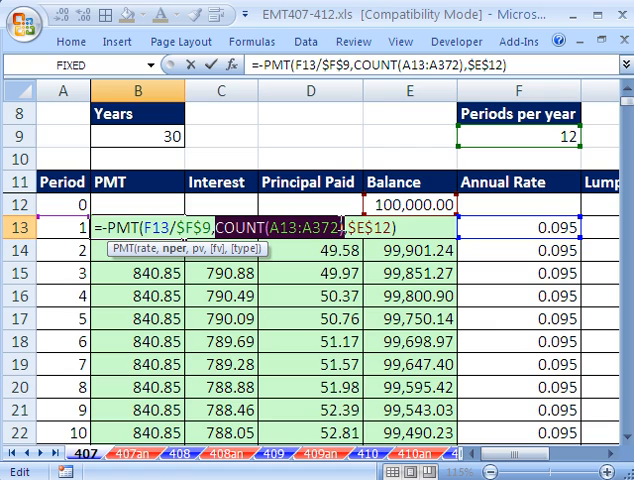
text(360)
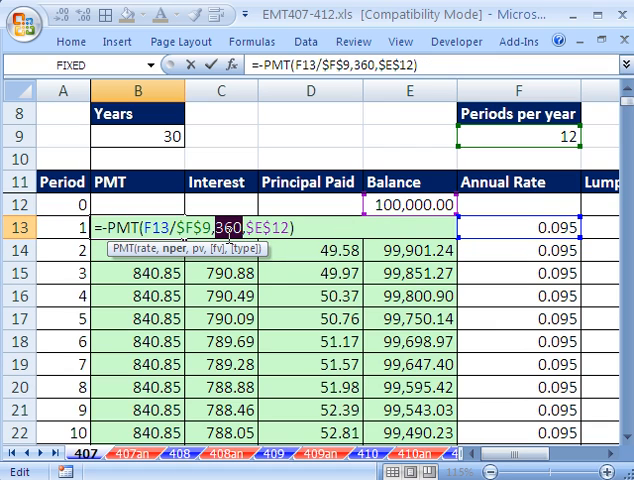
key(ctrl+z)
text(COUNT(A13:A372)
click(325, 228)
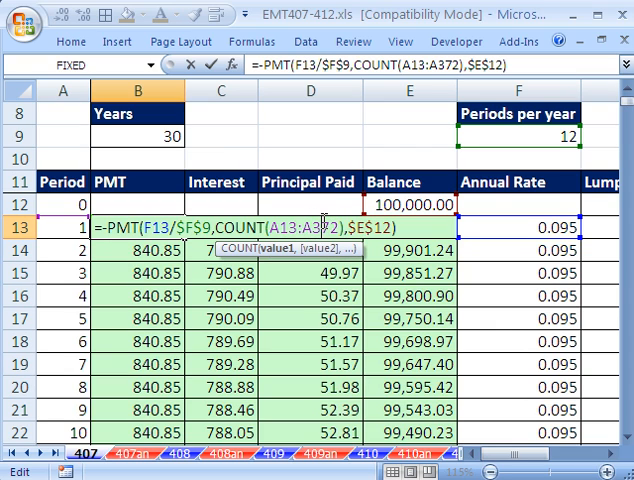
key(F4)
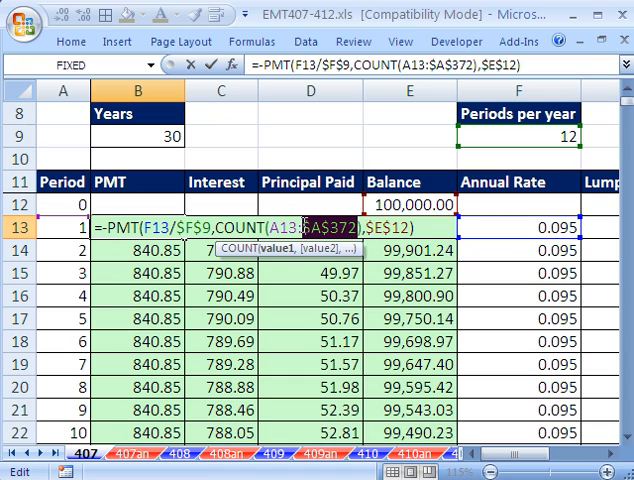
click(326, 226)
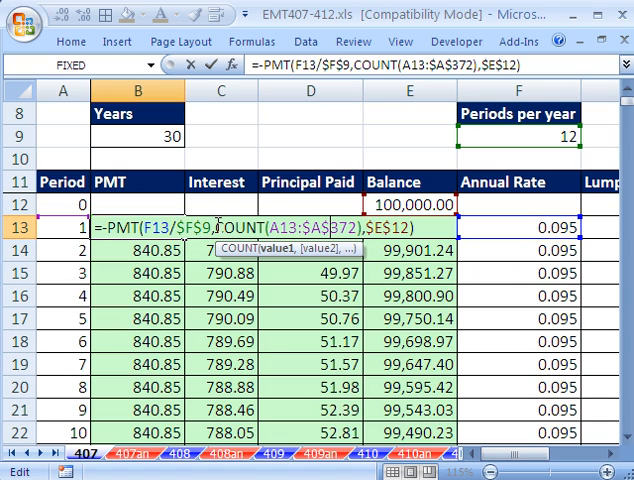
click(217, 227)
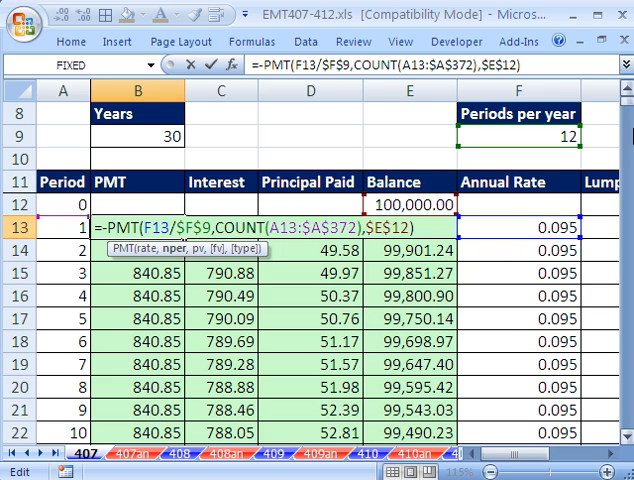
drag(628, 107, 628, 113)
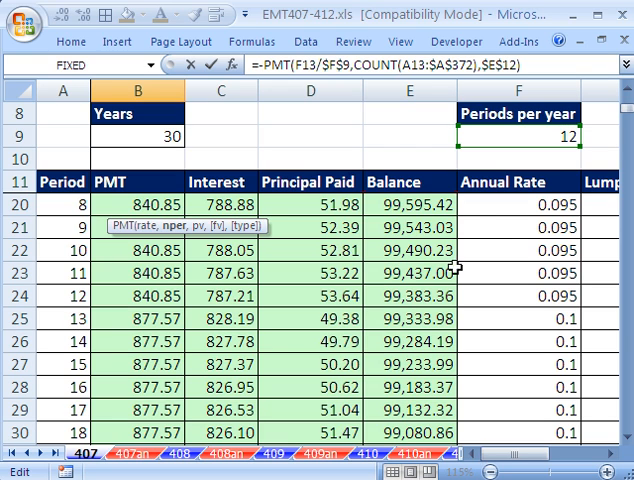
drag(628, 112, 626, 108)
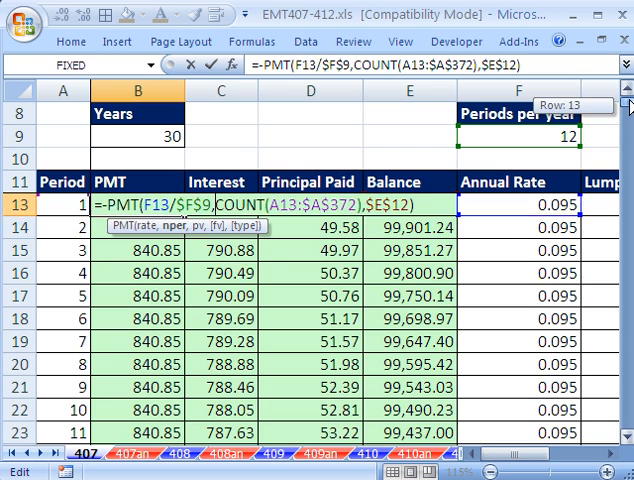
Change the $E$12 balance reference to relative E12 and commit the payment formula.
double_click(385, 228)
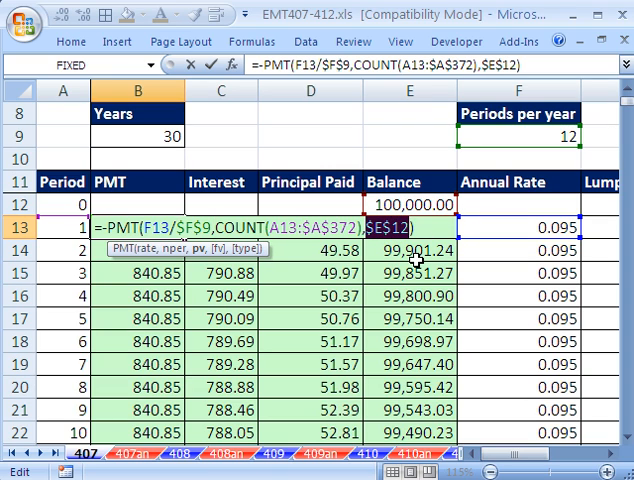
click(388, 227)
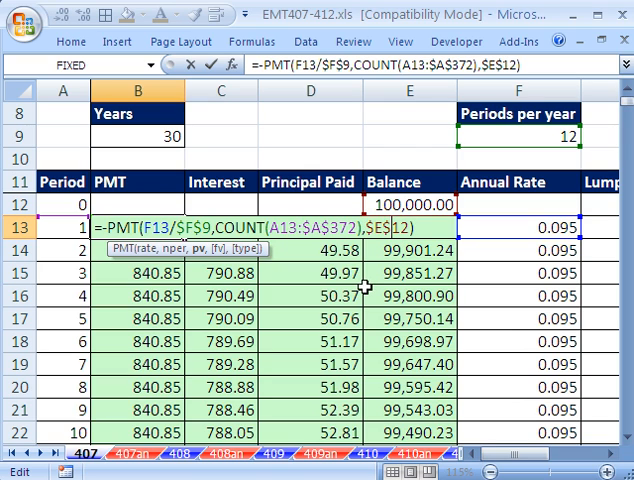
key(F4)
key(F4)
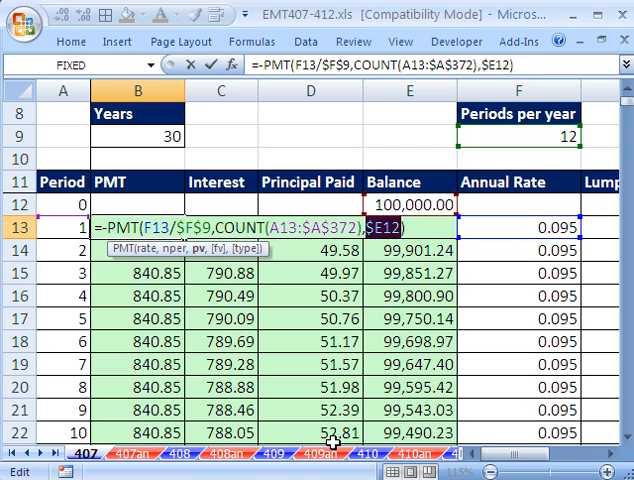
key(F4)
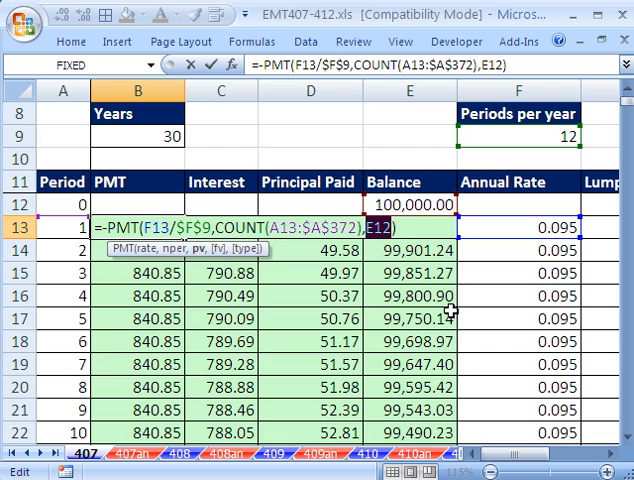
scroll(524, 296, down, 1)
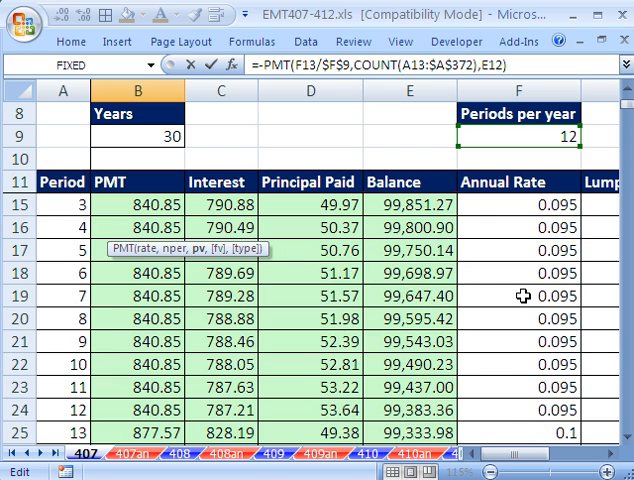
scroll(589, 409, down, 1)
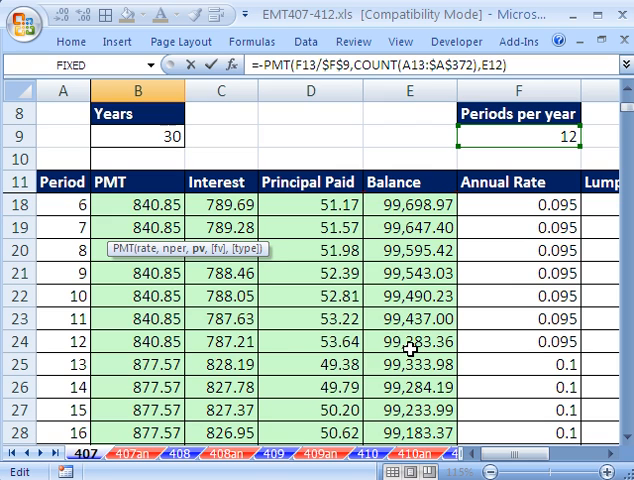
scroll(410, 347, up, 2)
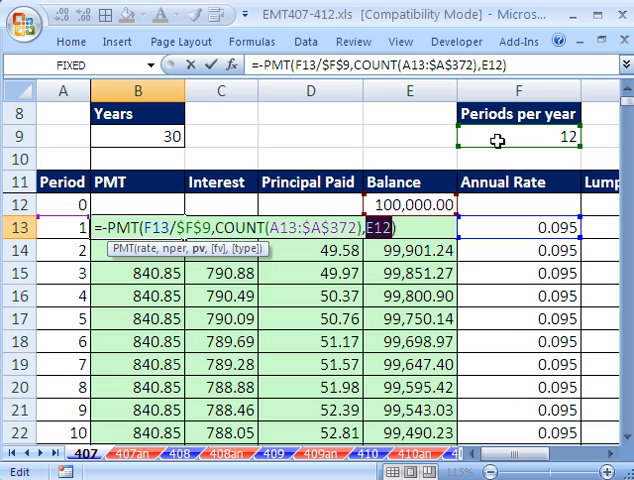
key(ctrl+Return)
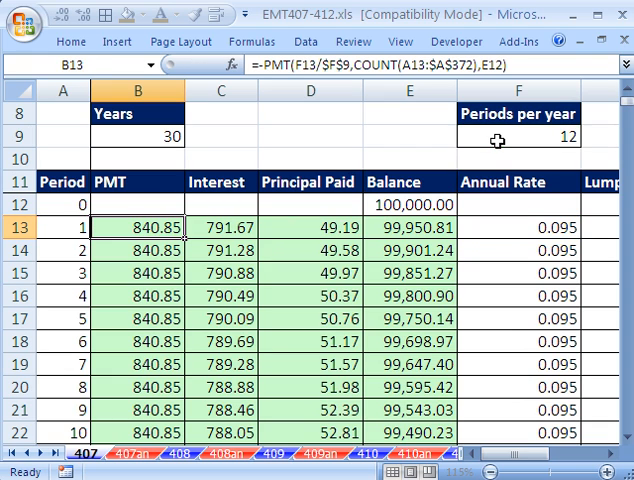
Fill the PMT formula down to period 360 and verify the final balance reaches zero.
double_click(185, 238)
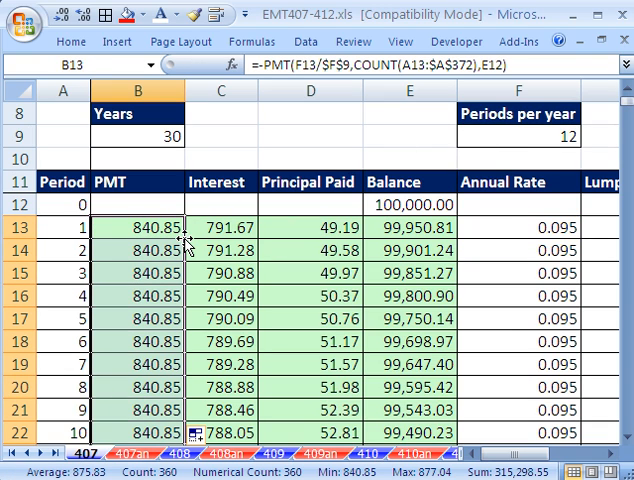
scroll(477, 296, down, 1)
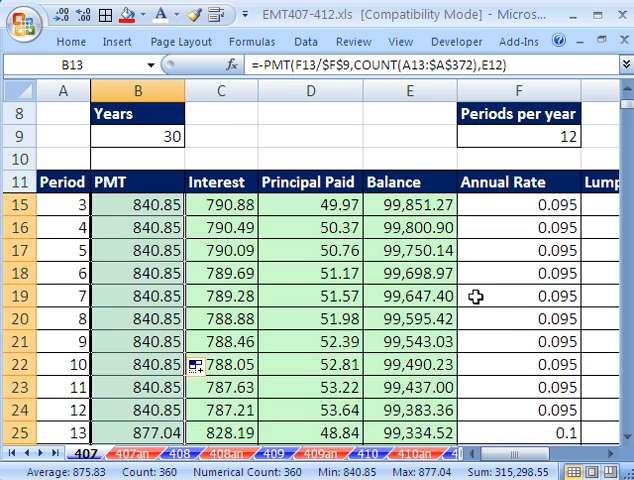
scroll(477, 296, down, 2)
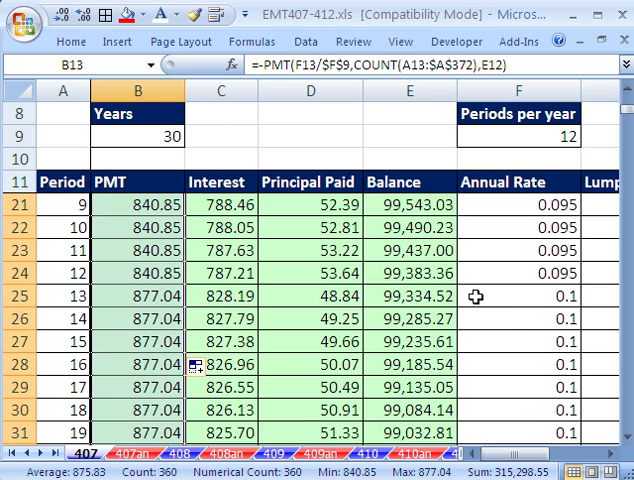
click(137, 296)
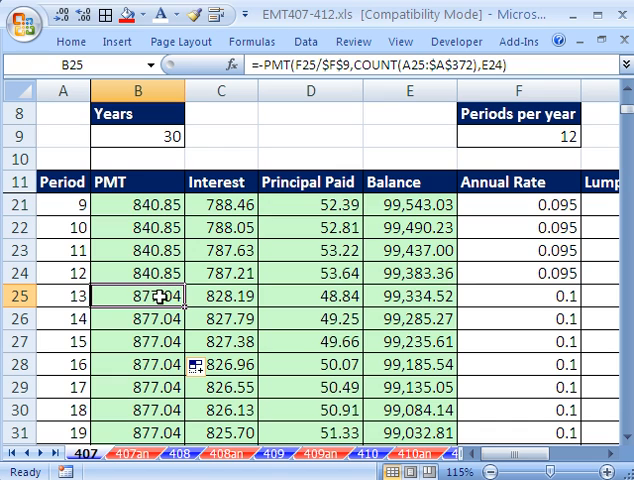
click(440, 317)
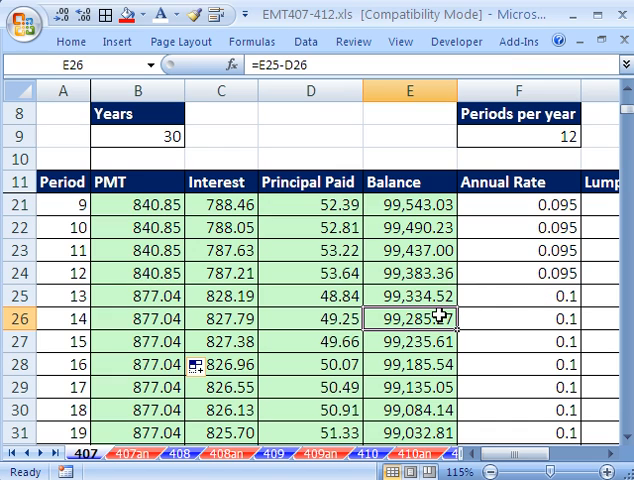
key(ctrl+Down)
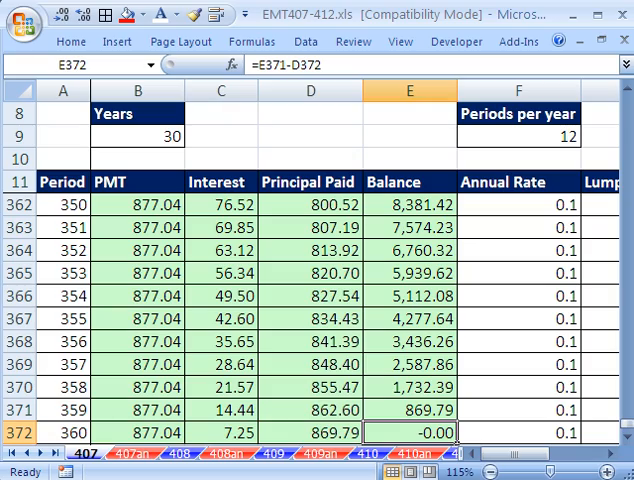
scroll(348, 316, up, 5)
scroll(476, 238, up, 6)
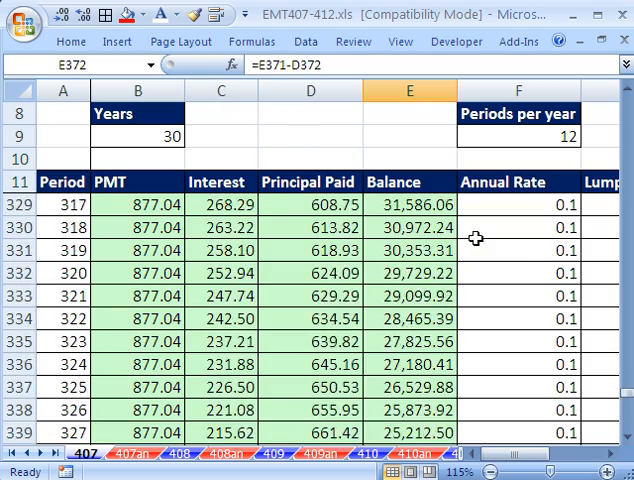
scroll(476, 238, up, 4)
drag(628, 381, 630, 100)
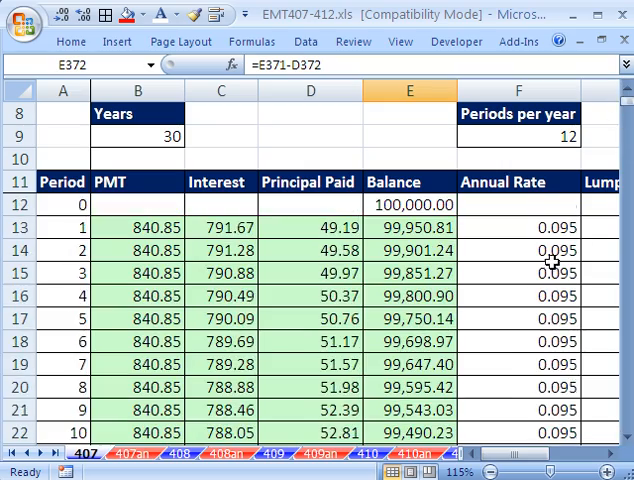
scroll(552, 262, down, 5)
scroll(555, 269, down, 6)
scroll(538, 277, down, 5)
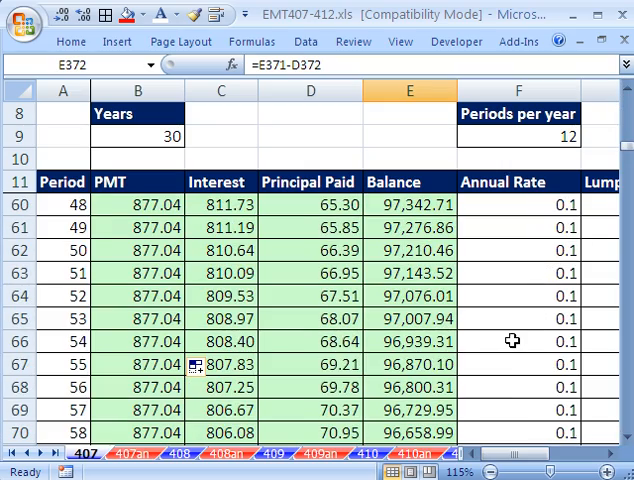
scroll(514, 341, down, 2)
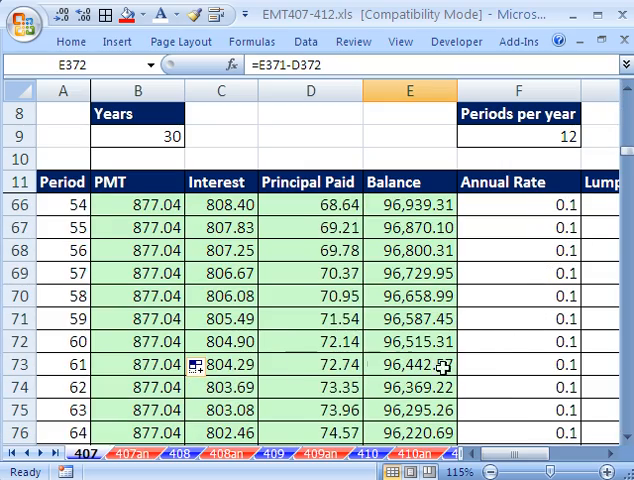
Enter a 0.075 rate at period 61, fill it down, and check the balance still ends at 0.00.
click(527, 367)
scroll(527, 367, down, 1)
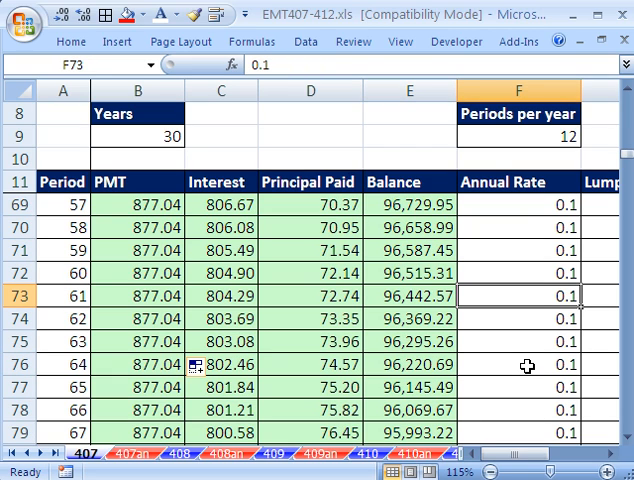
text(.)
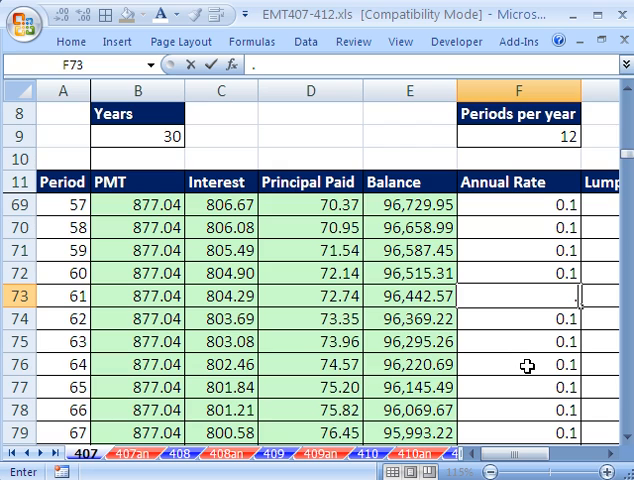
text(075)
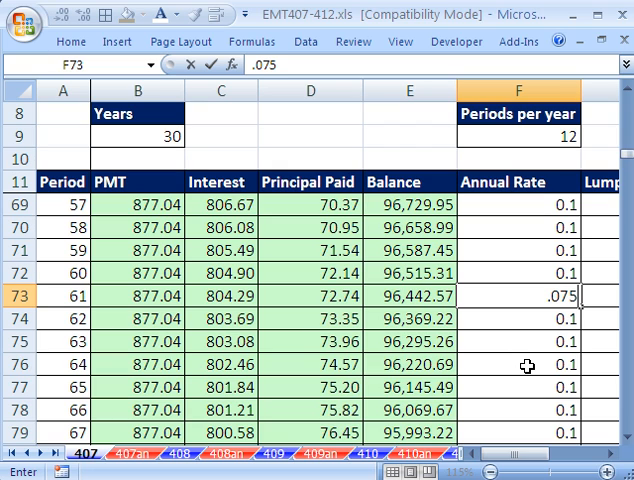
key(ctrl+Return)
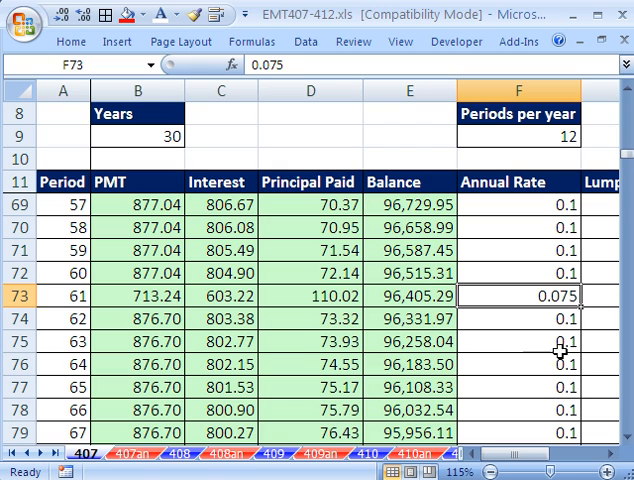
double_click(580, 307)
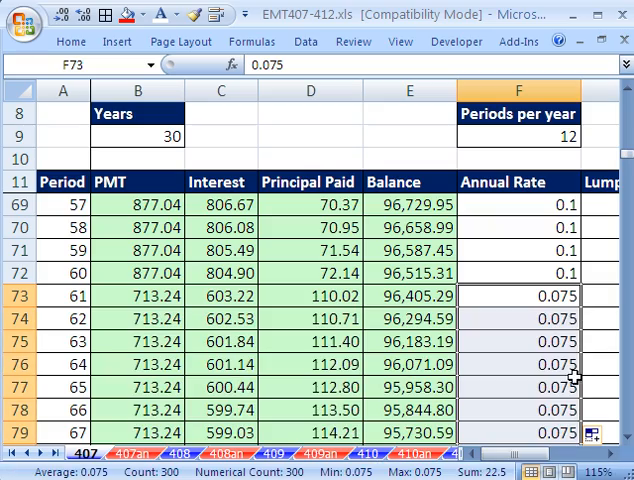
drag(630, 157, 610, 433)
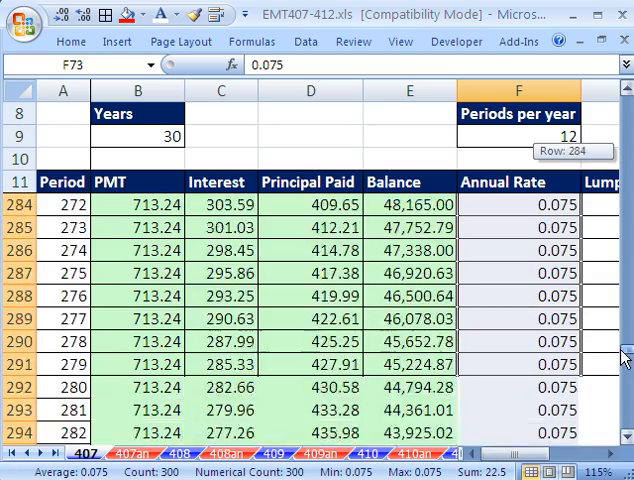
scroll(465, 380, down, 1)
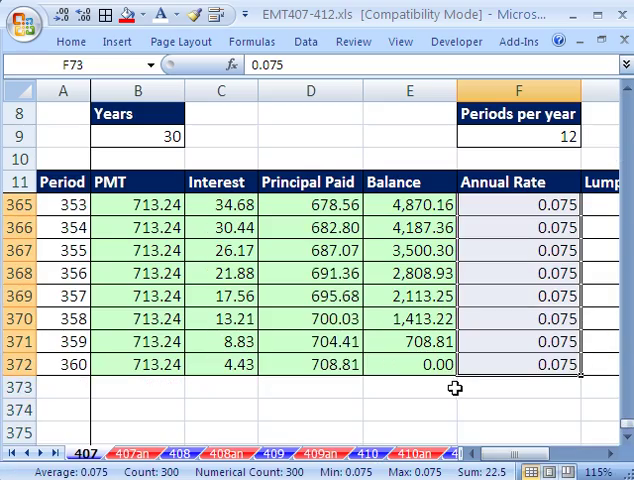
click(404, 365)
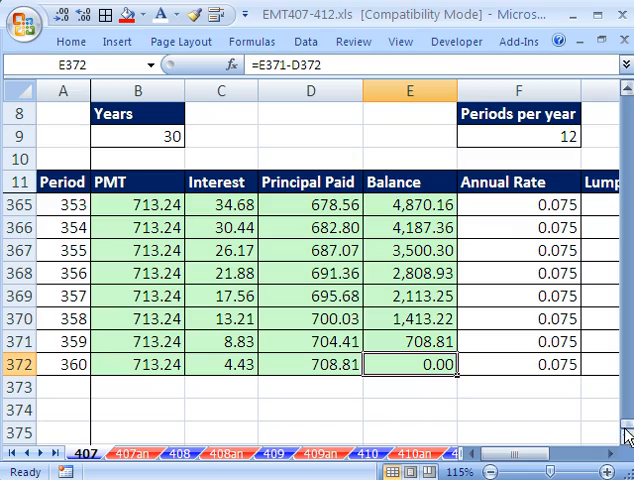
drag(627, 432, 627, 100)
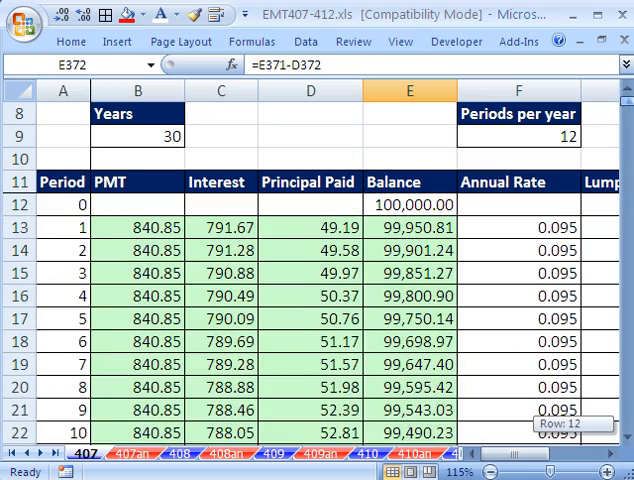
Enter a 25,000 lump-sum payment in G18 for period 6.
click(610, 455)
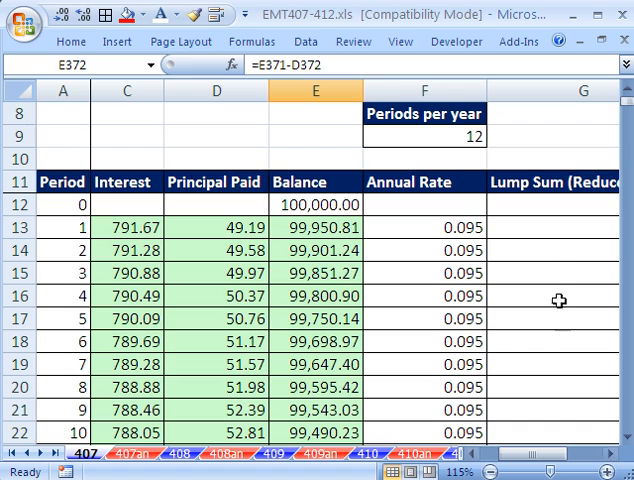
click(557, 252)
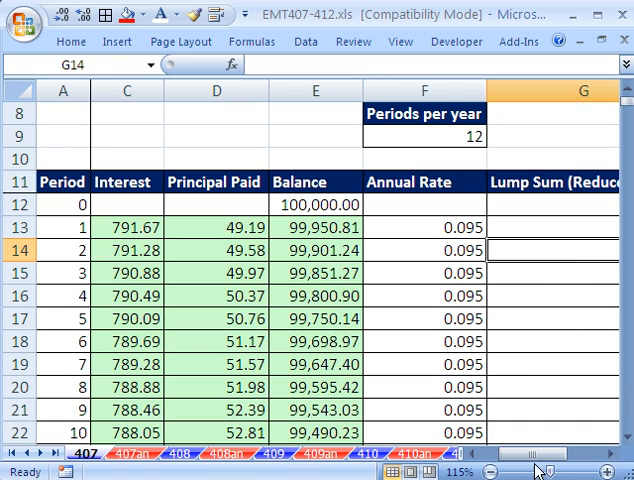
drag(538, 460, 560, 462)
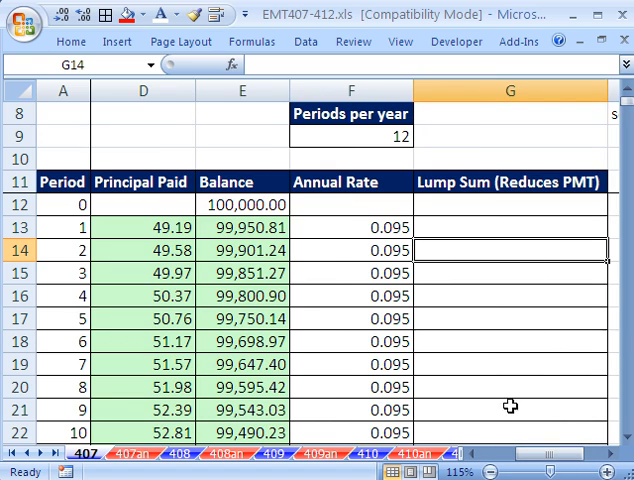
click(489, 345)
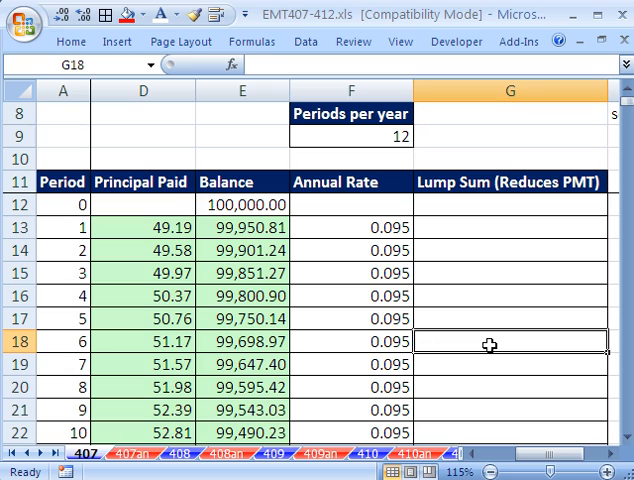
text(2500)
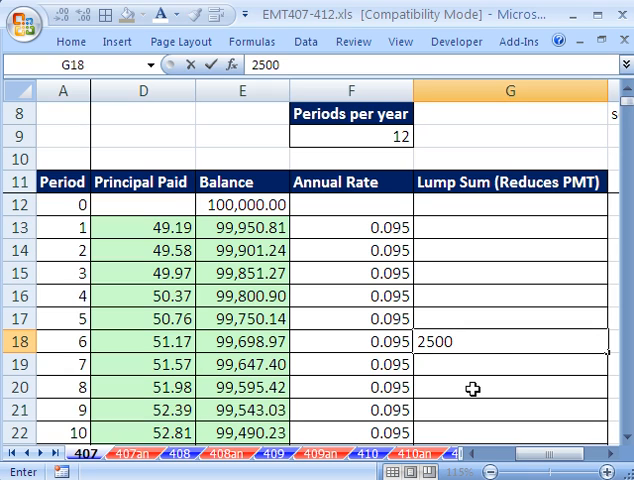
text(0)
key(ctrl+Return)
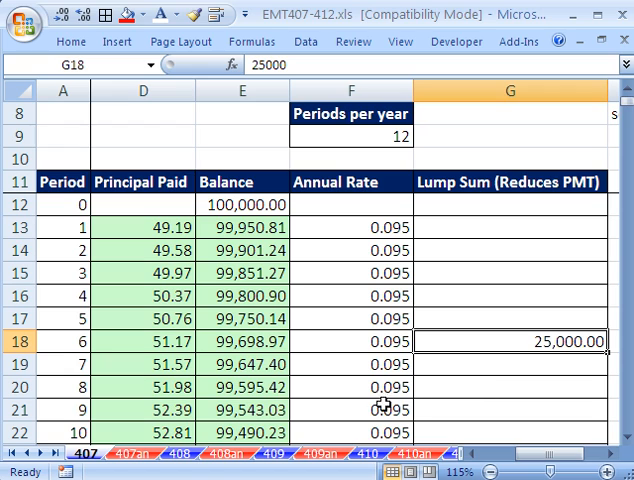
Change period 6's balance formula to =E17-D18-G18 so it subtracts the lump sum.
double_click(246, 342)
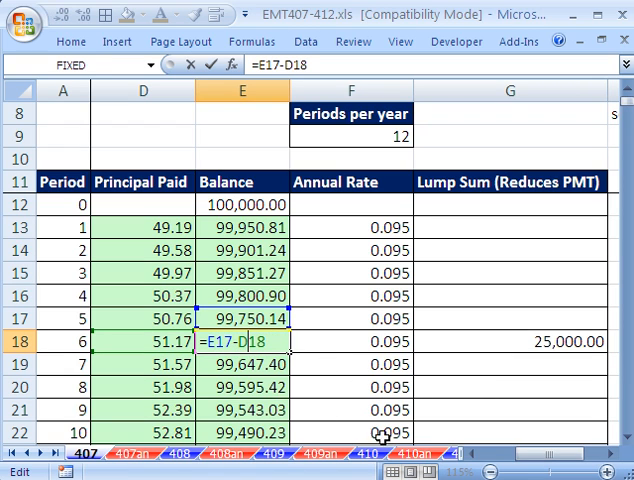
drag(524, 456, 488, 458)
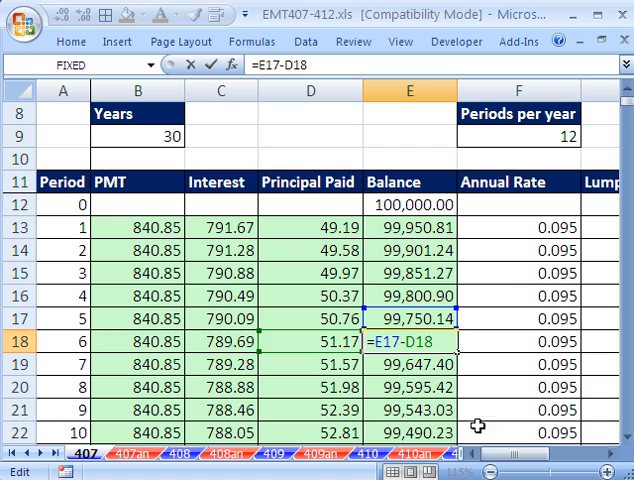
drag(498, 461, 530, 460)
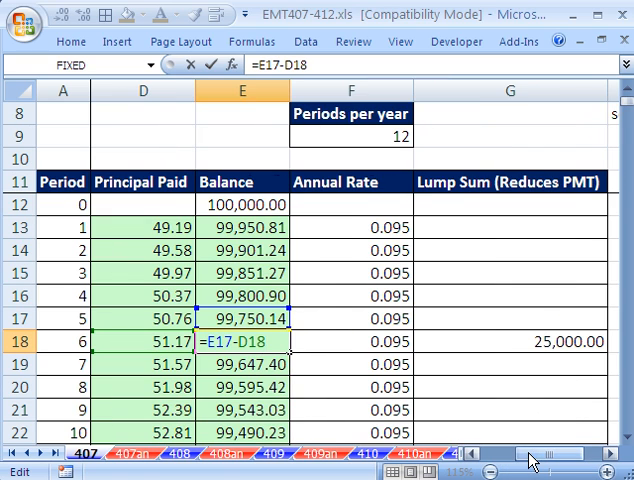
text(-)
click(488, 344)
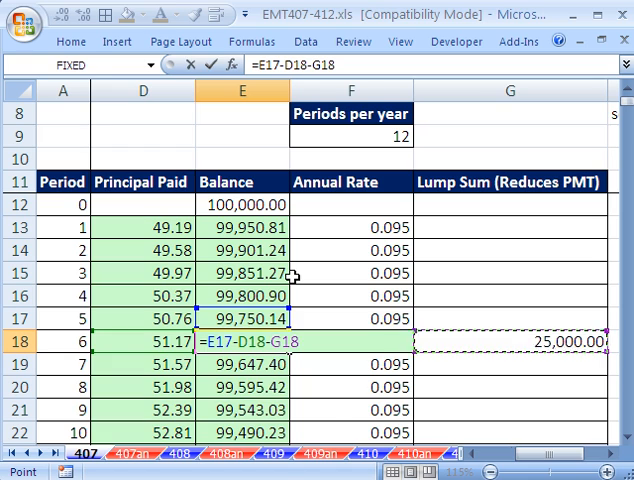
key(ctrl+Return)
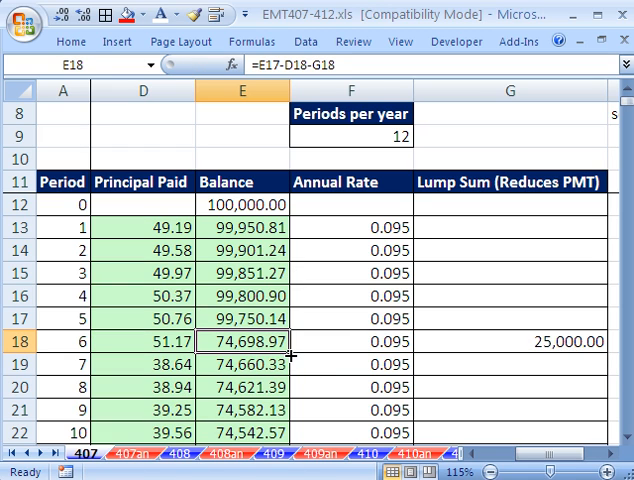
Fill the revised balance formula down to period 360 and up to period 1, then review G18.
double_click(290, 354)
click(283, 344)
drag(290, 354, 293, 222)
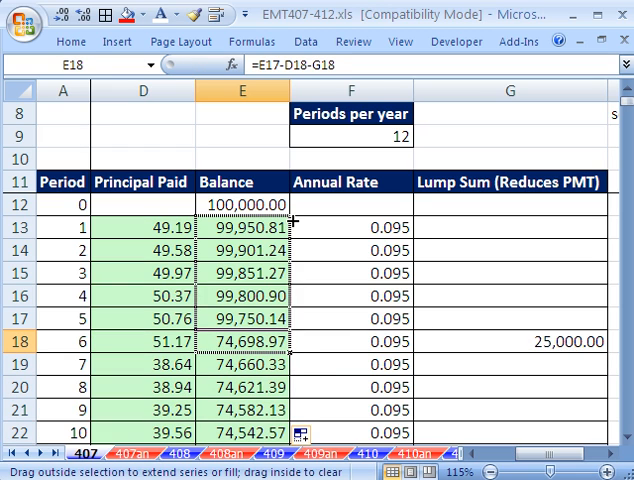
drag(538, 460, 518, 463)
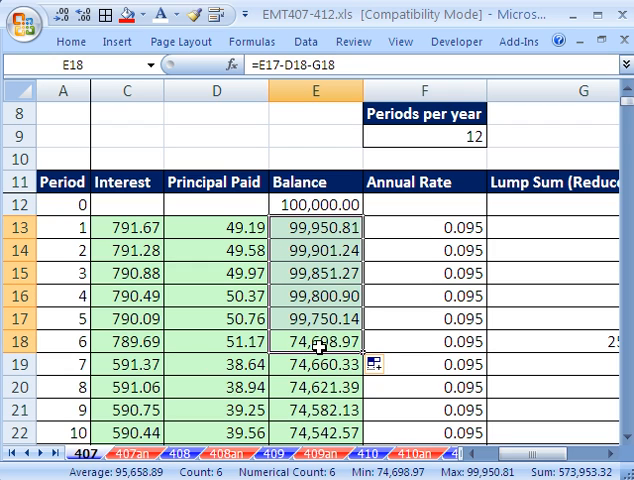
click(582, 345)
drag(531, 467, 540, 463)
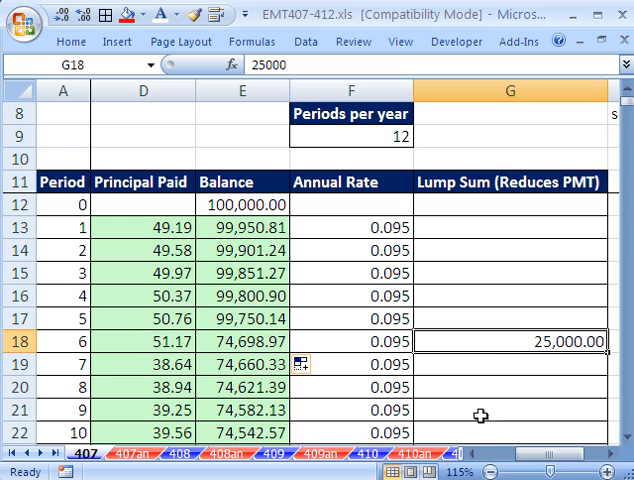
click(369, 363)
Verify period 360's balance is 0.00, then reopen B13's PMT formula for editing.
key(ctrl+Down)
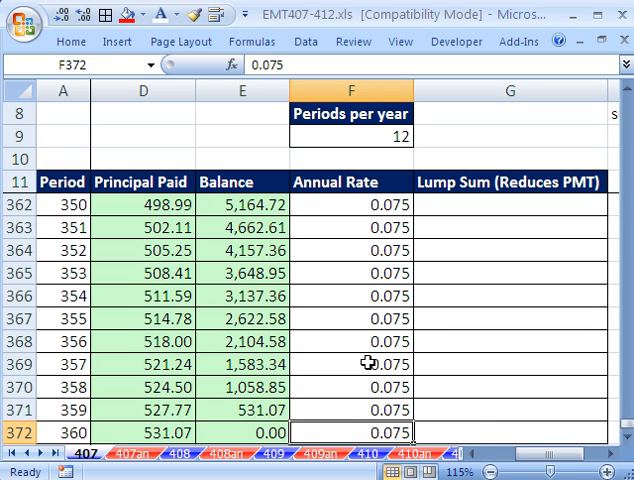
mouse_move(539, 470)
mouse_down()
mouse_move(541, 380)
mouse_move(426, 450)
mouse_up()
click(528, 408)
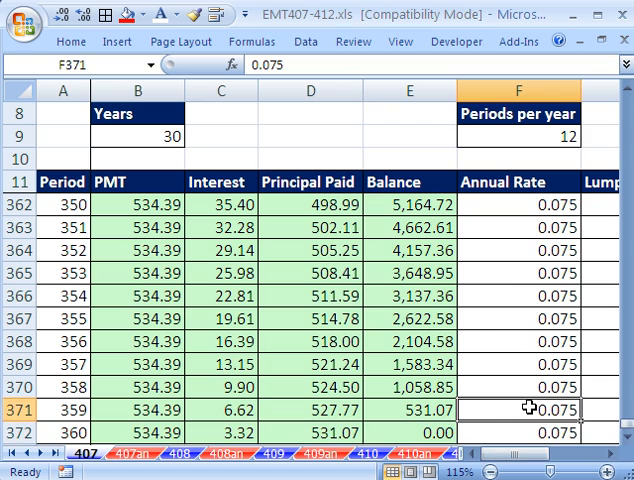
key(ctrl+Up)
scroll(520, 385, up, 1)
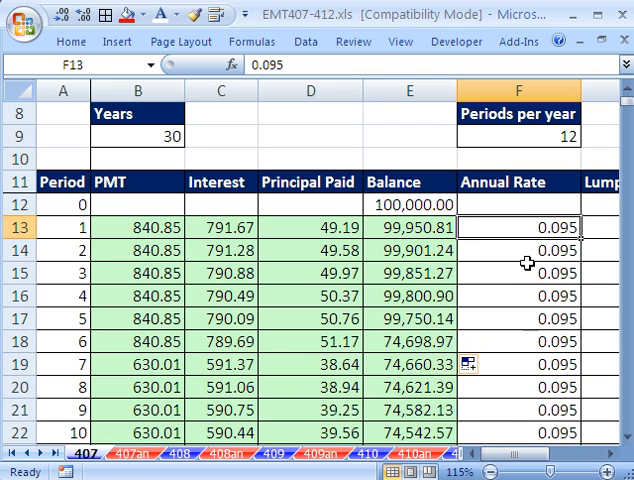
click(120, 226)
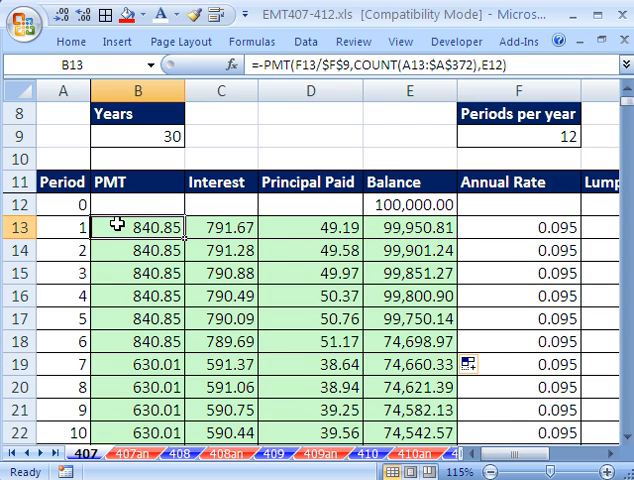
key(F2)
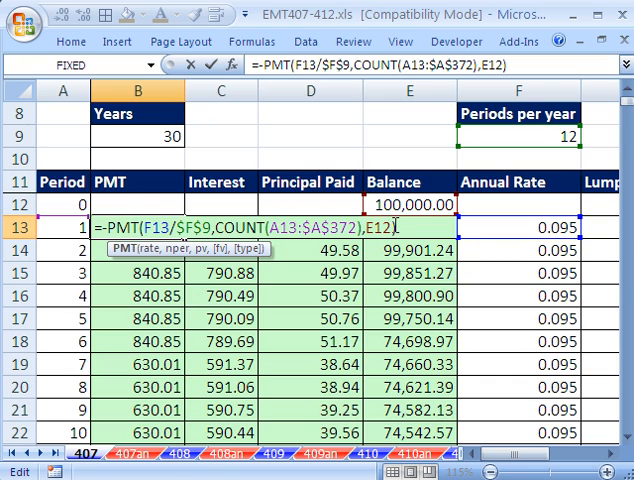